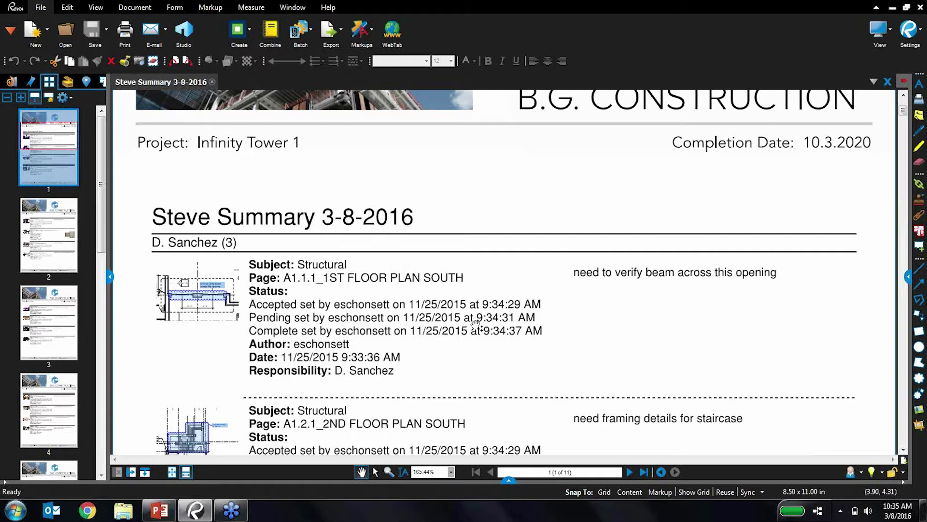
- Switch to the PowerPoint deck showing the New Features slide
{"action": "left_click", "coordinate": [167, 511]}
- Talk through the New Features slide, then return to Bluebeam Revu
{"action": "left_click", "coordinate": [347, 282]}
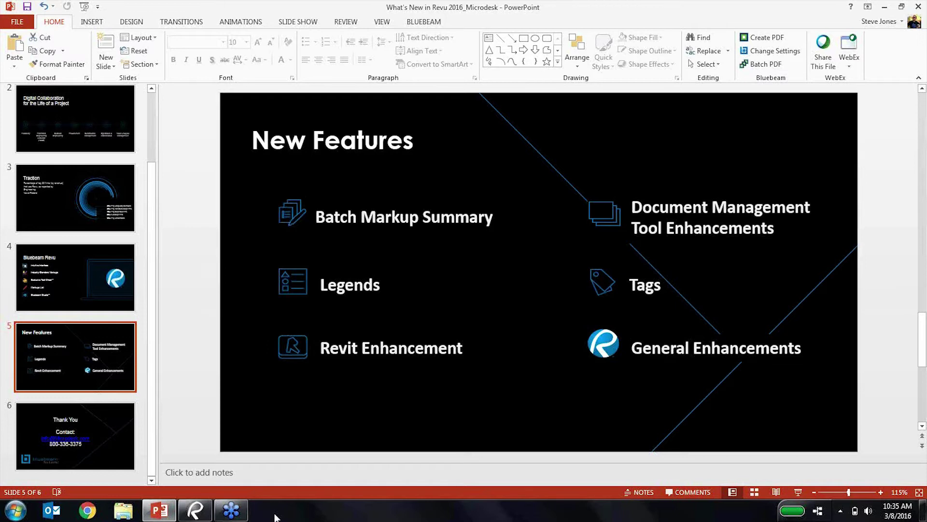
{"action": "left_click", "coordinate": [196, 510]}
- Close the Steve Summary report and open the A1.2.0 2nd floor takeoff legend drawing, zoomed in
{"action": "left_click", "coordinate": [212, 82]}
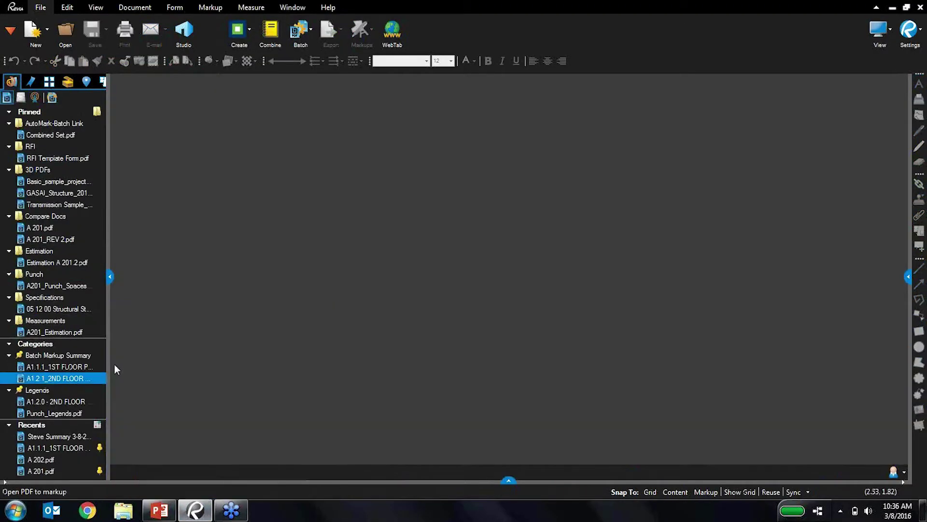
{"action": "left_click", "coordinate": [95, 402]}
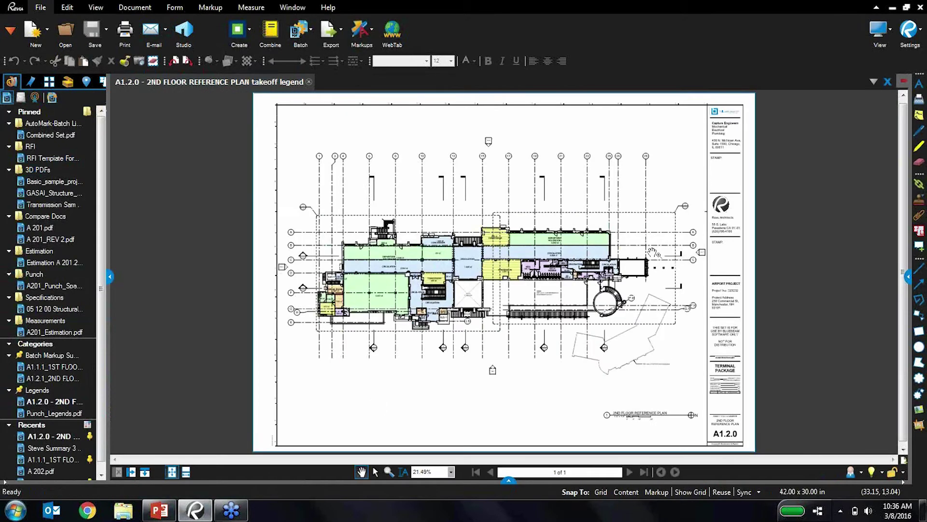
{"action": "scroll", "coordinate": [648, 250], "scroll_direction": "up", "scroll_amount": 2}
{"action": "scroll", "coordinate": [396, 198], "scroll_direction": "up", "scroll_amount": 2}
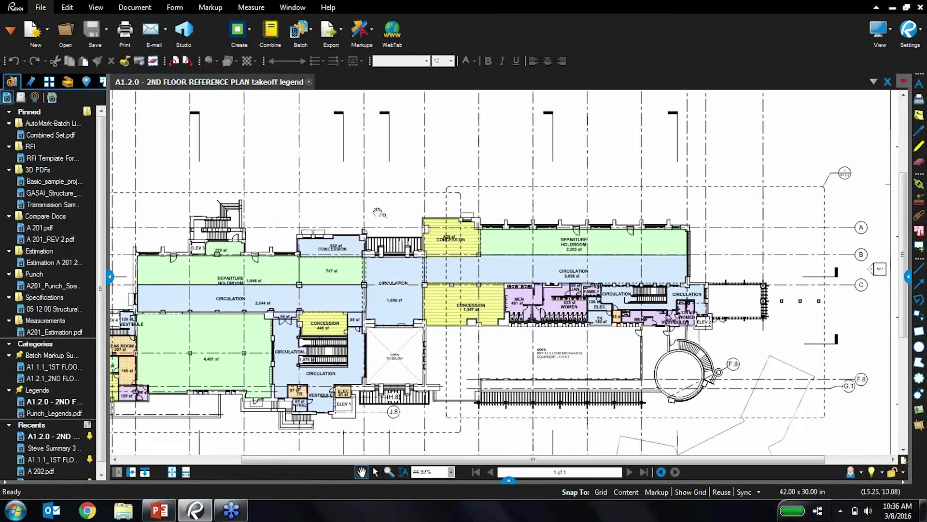
{"action": "scroll", "coordinate": [379, 303], "scroll_direction": "up", "scroll_amount": 3}
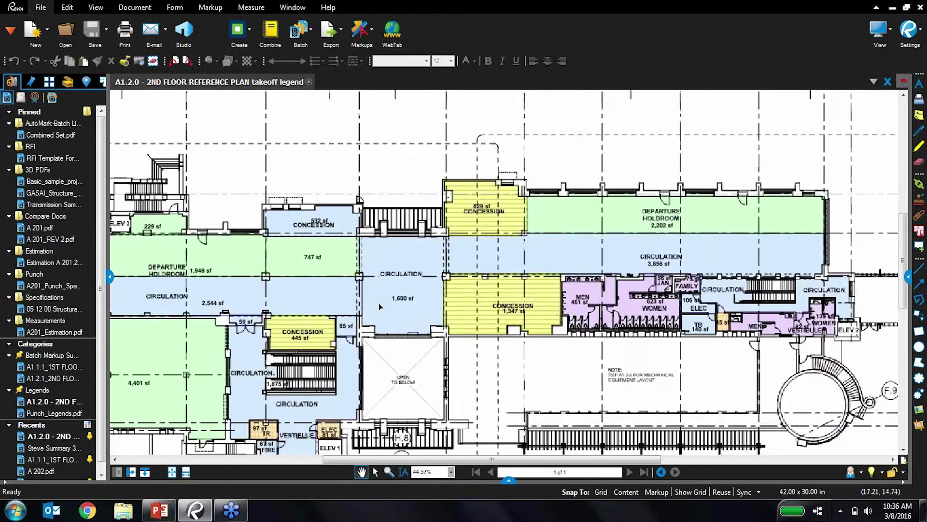
- Expand the Markups list and jump to the 1,948 sf Carpet area measurement
{"action": "left_click", "coordinate": [508, 480]}
{"action": "left_click_drag", "start_coordinate": [512, 324], "coordinate": [509, 303]}
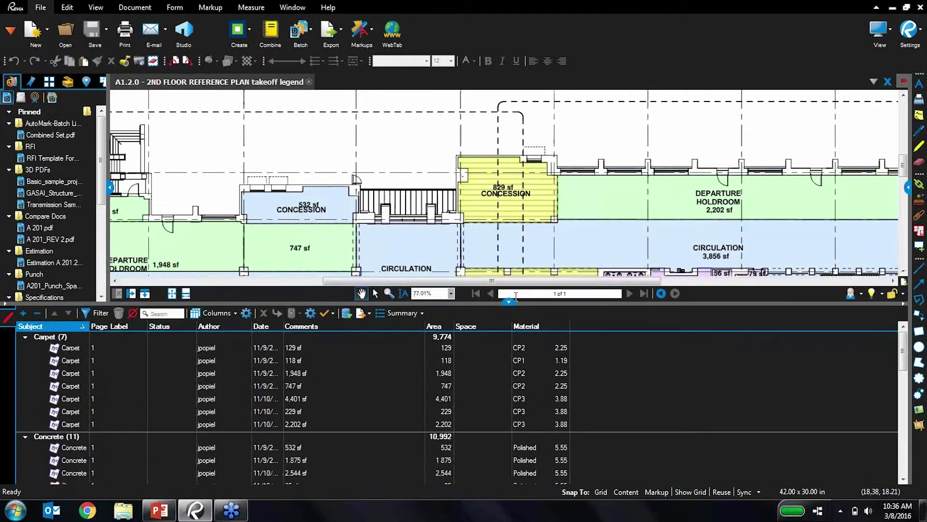
{"action": "left_click", "coordinate": [68, 376]}
{"action": "left_click", "coordinate": [68, 376]}
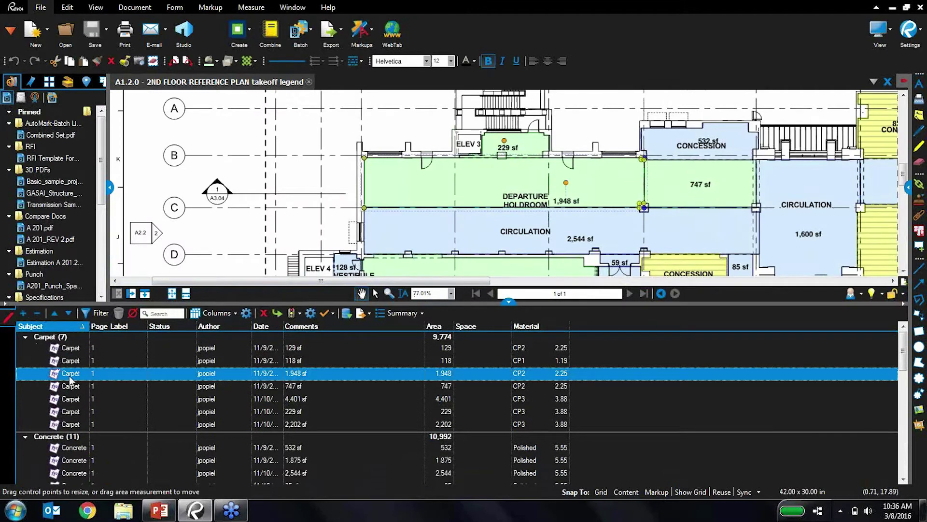
{"action": "left_click", "coordinate": [561, 377]}
{"action": "left_click", "coordinate": [562, 377]}
- Hide the Markups list and pan over to the right wing of the plan
{"action": "left_click", "coordinate": [514, 302]}
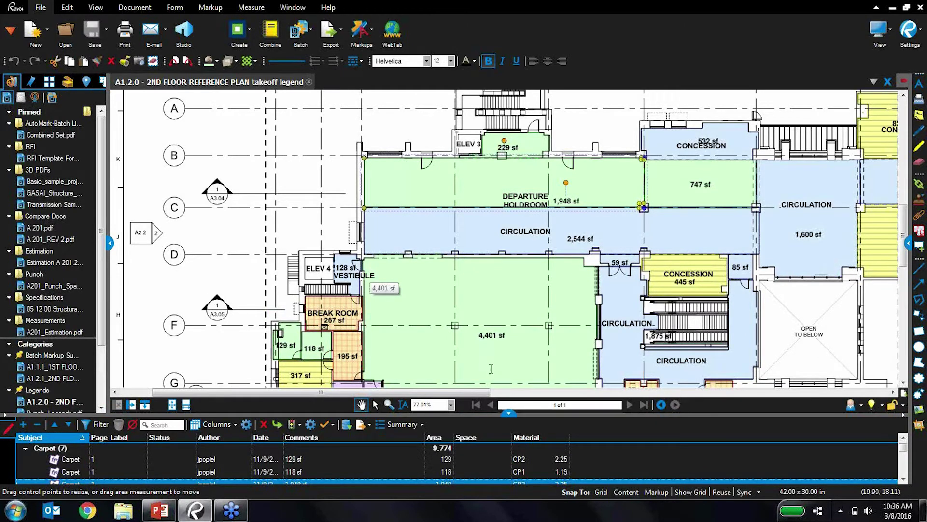
{"action": "left_click_drag", "start_coordinate": [509, 416], "coordinate": [509, 311]}
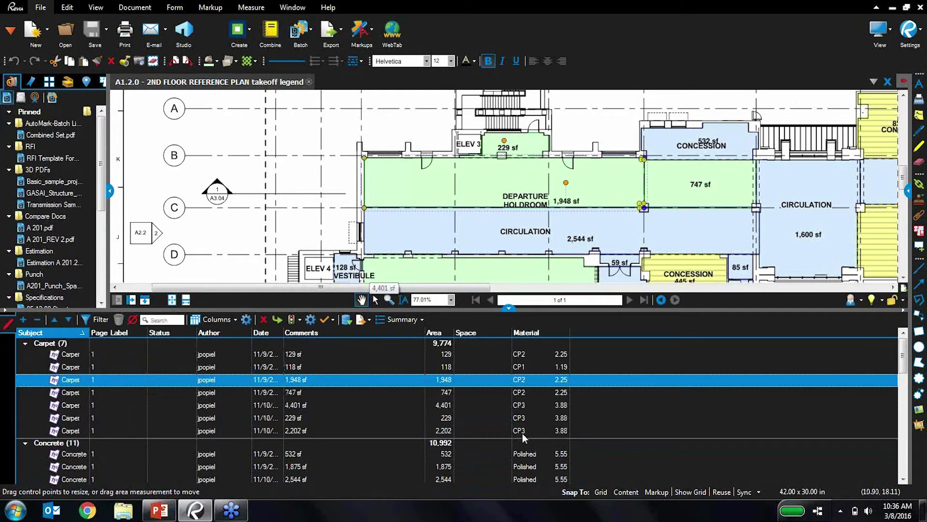
{"action": "left_click", "coordinate": [510, 312]}
{"action": "scroll", "coordinate": [511, 147], "scroll_direction": "down", "scroll_amount": 3}
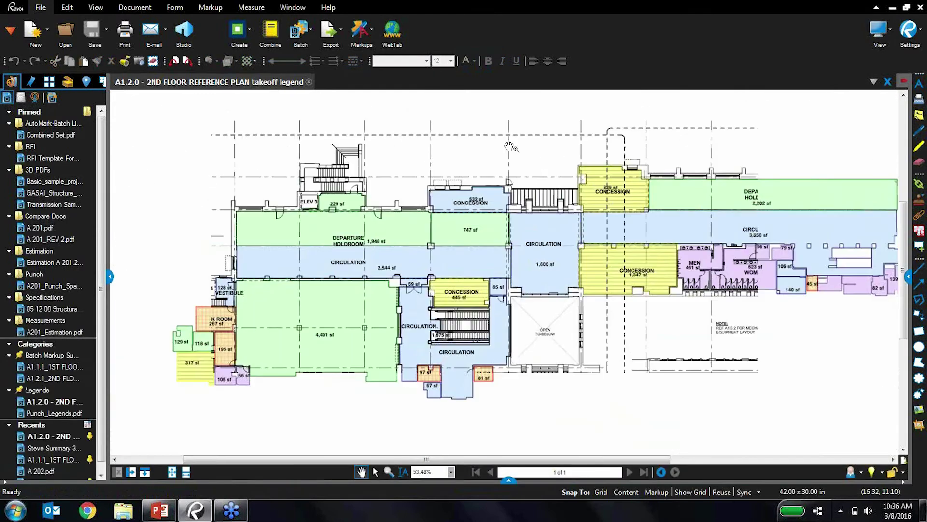
{"action": "left_click_drag", "start_coordinate": [716, 168], "coordinate": [445, 174]}
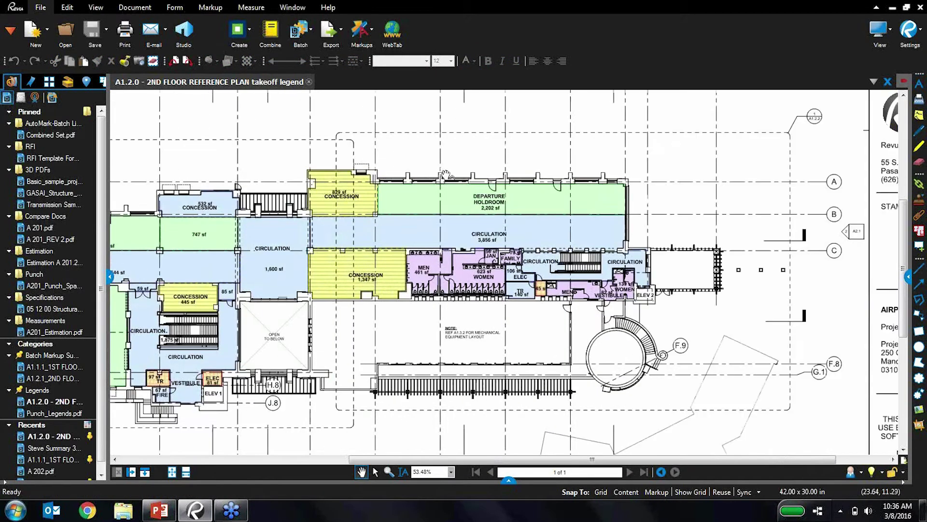
{"action": "scroll", "coordinate": [619, 190], "scroll_direction": "up", "scroll_amount": 2}
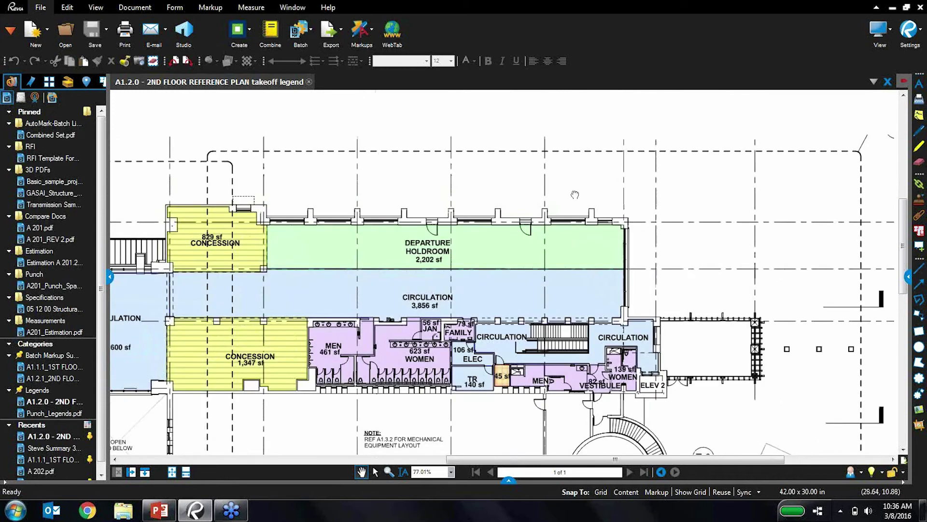
{"action": "scroll", "coordinate": [574, 196], "scroll_direction": "down", "scroll_amount": 1}
- Select the Departure Holdroom, 829 sf Concession, 3,856 sf Circulation, restroom and 45 sf areas
{"action": "left_click", "coordinate": [486, 243]}
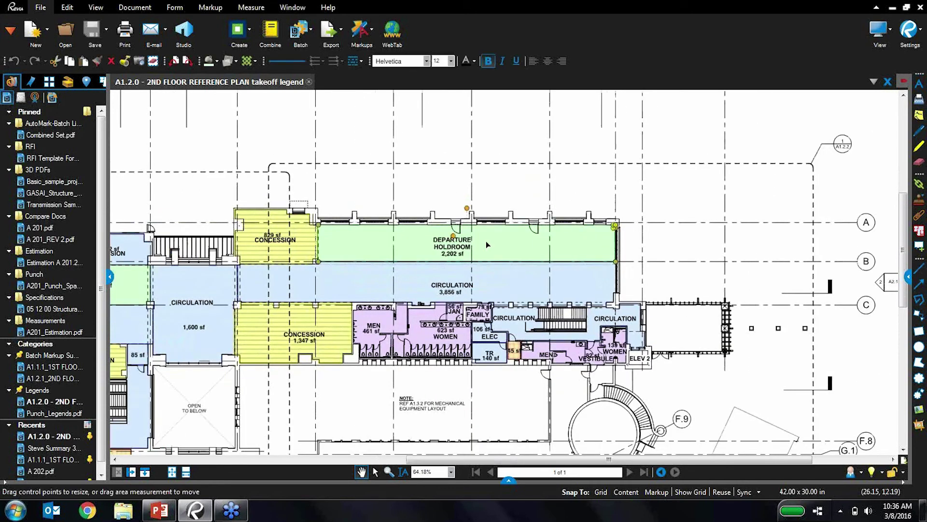
{"action": "left_click", "coordinate": [290, 251], "text": "shift"}
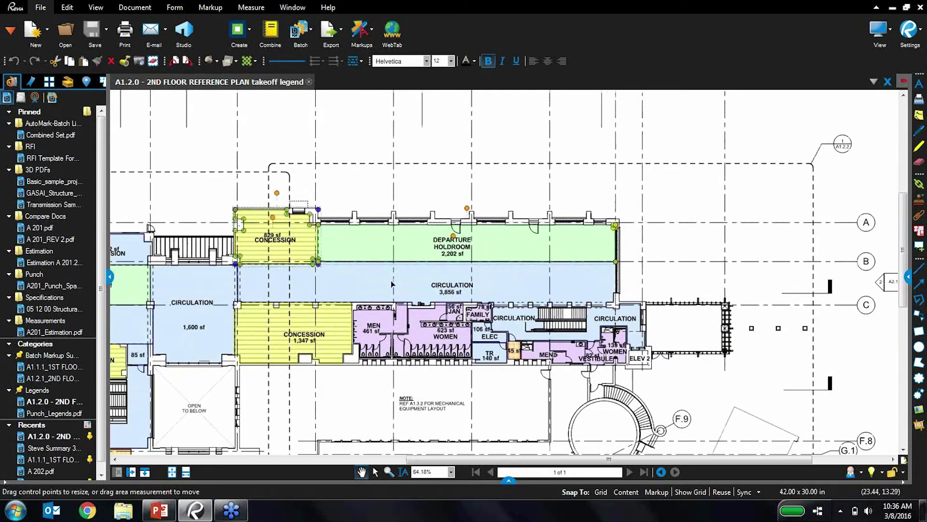
{"action": "left_click", "coordinate": [392, 282], "text": "shift"}
{"action": "left_click", "coordinate": [423, 341], "text": "shift"}
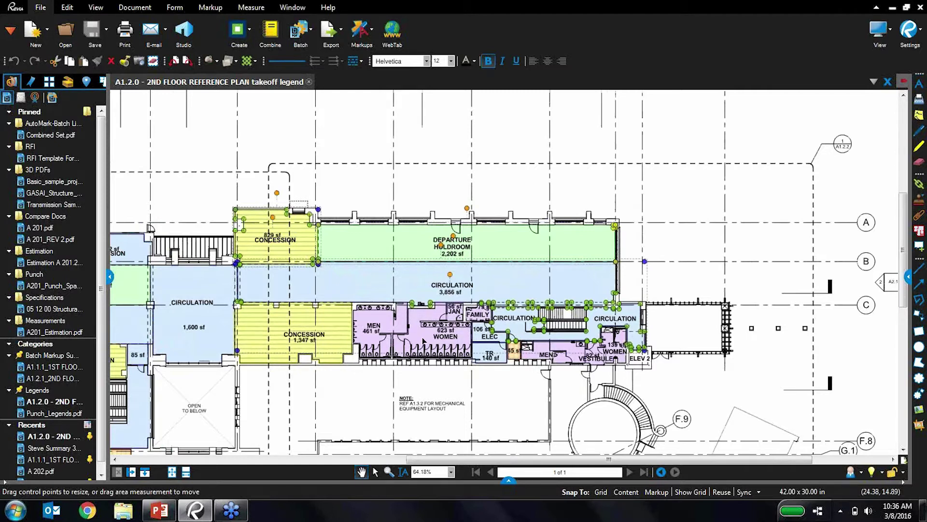
{"action": "left_click", "coordinate": [515, 354], "text": "shift"}
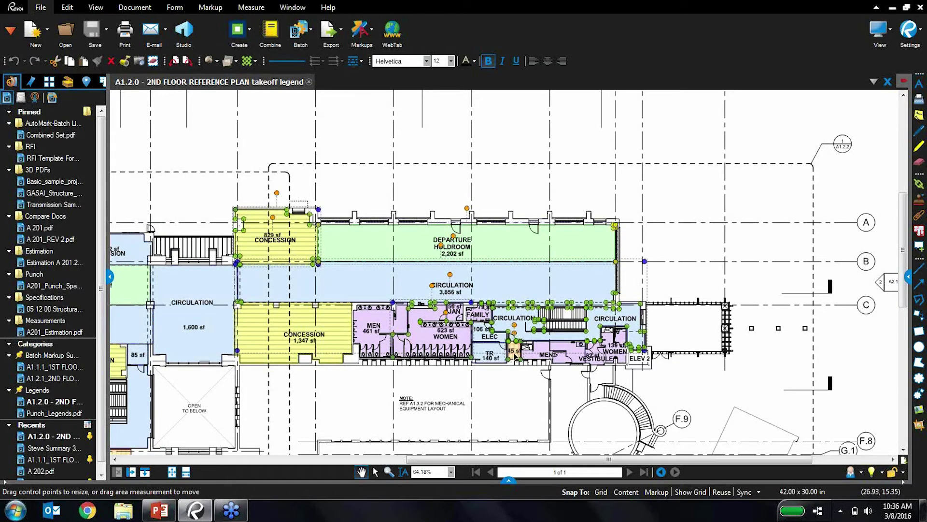
- Create a new legend from the selected areas and place it beside the title block
{"action": "right_click", "coordinate": [506, 245]}
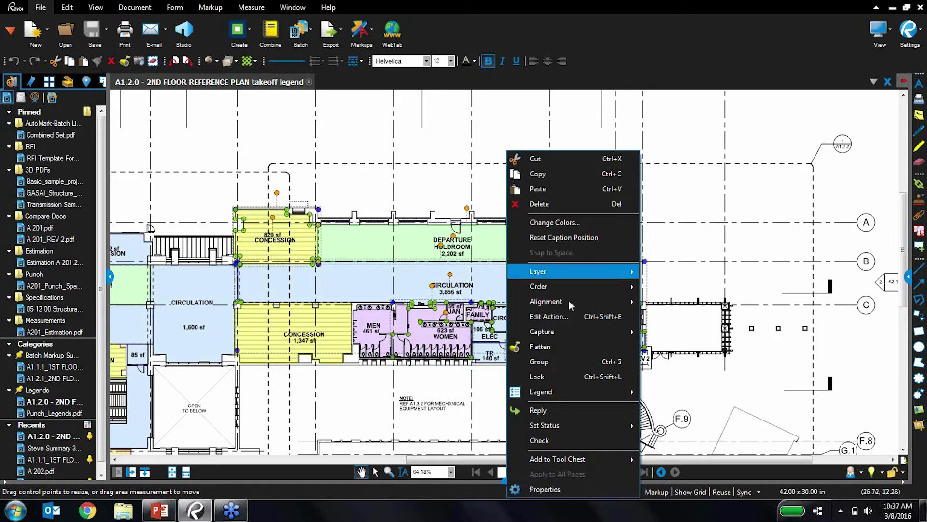
{"action": "mouse_move", "coordinate": [588, 390]}
{"action": "left_click", "coordinate": [682, 406]}
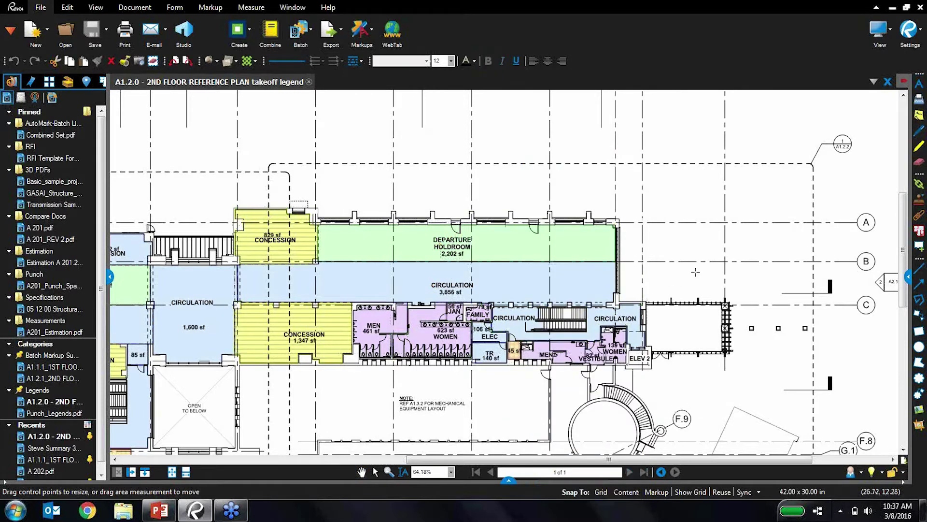
{"action": "scroll", "coordinate": [806, 252], "scroll_direction": "down", "scroll_amount": 4}
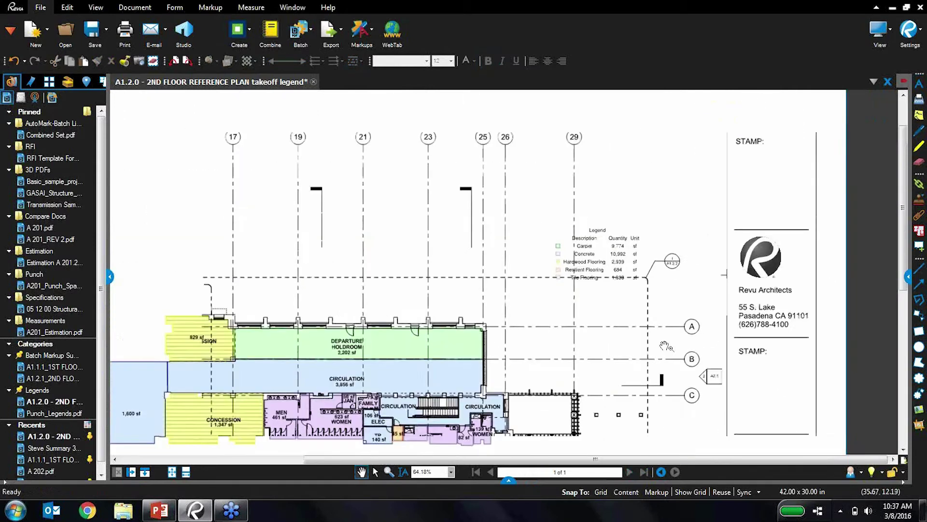
{"action": "scroll", "coordinate": [625, 300], "scroll_direction": "up", "scroll_amount": 2}
{"action": "left_click_drag", "start_coordinate": [535, 271], "coordinate": [407, 118]}
{"action": "left_click_drag", "start_coordinate": [584, 216], "coordinate": [590, 214]}
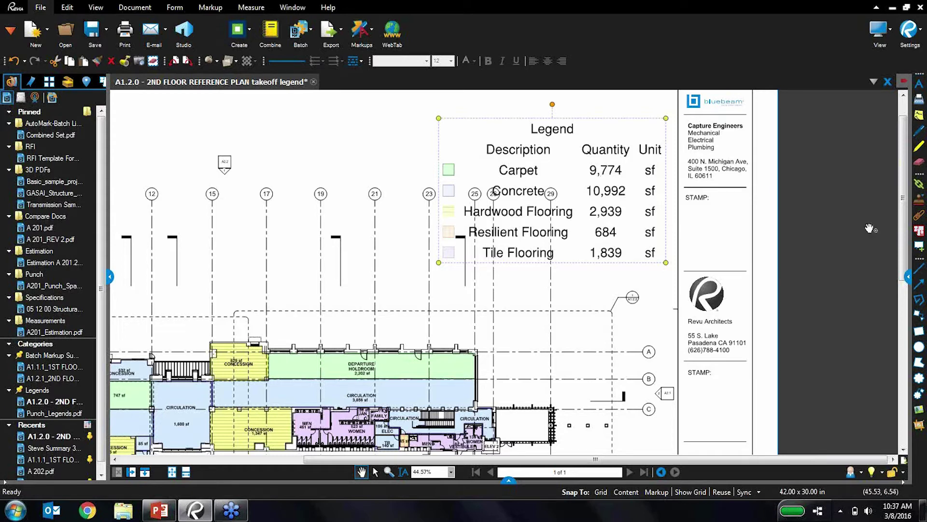
- Retitle the legend 'Flooring Types' in its properties
{"action": "left_click", "coordinate": [907, 276]}
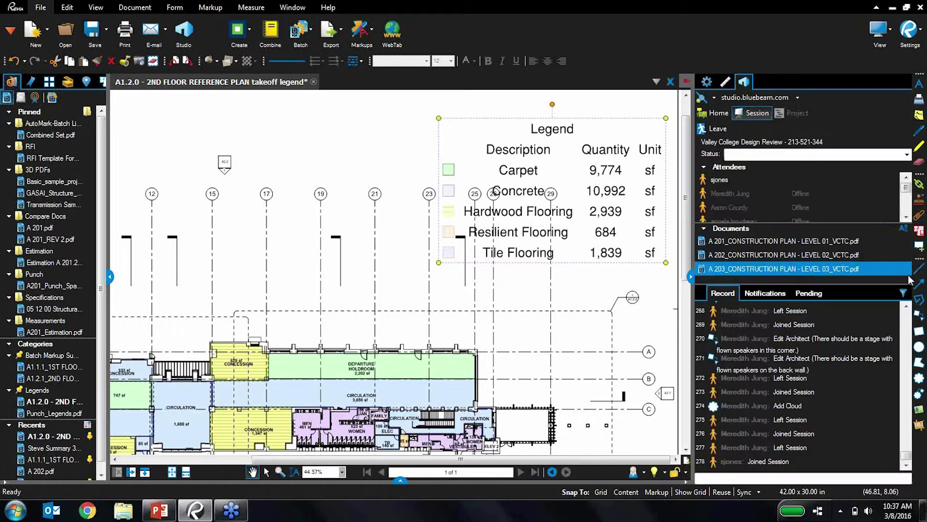
{"action": "left_click", "coordinate": [708, 82]}
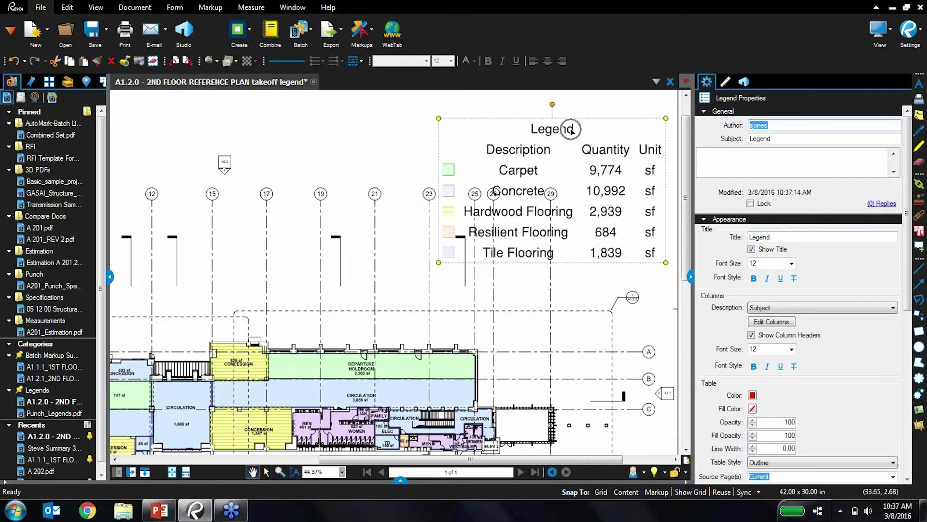
{"action": "left_click", "coordinate": [763, 236]}
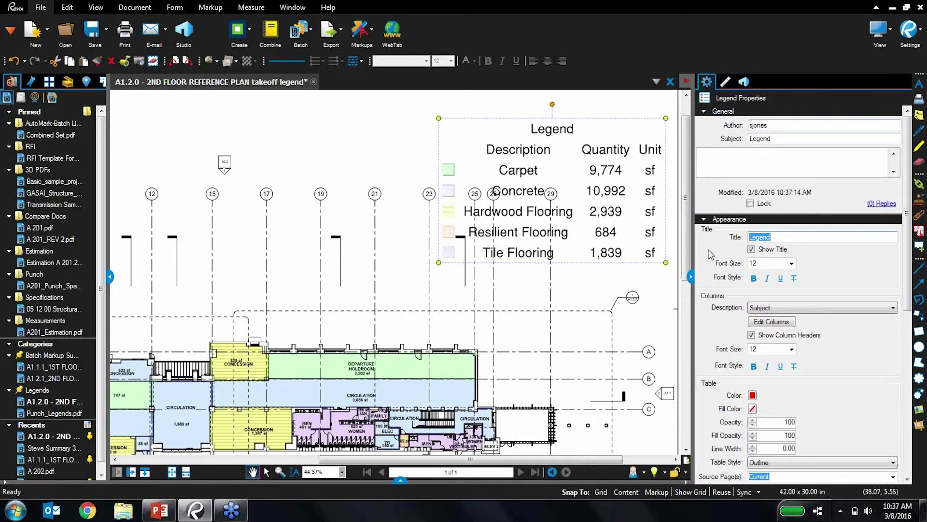
{"action": "type", "text": "Flooring Types"}
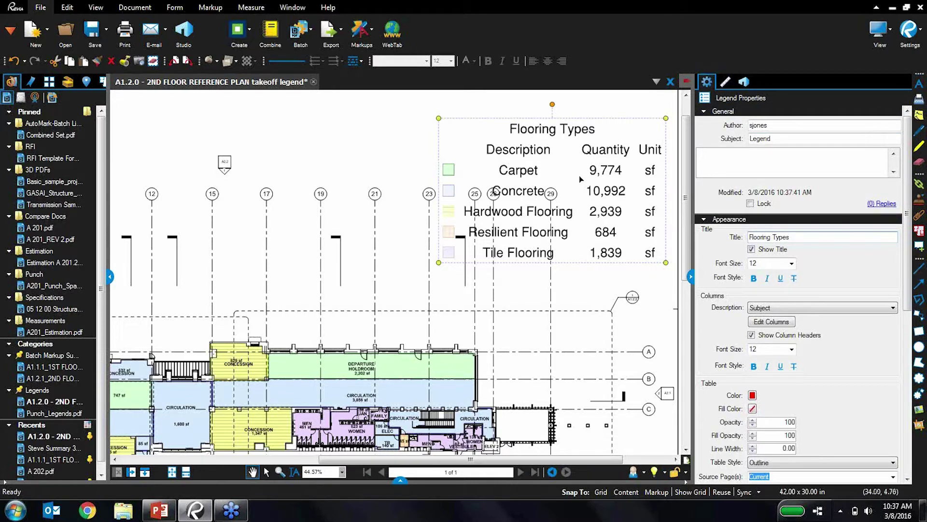
{"action": "left_click", "coordinate": [573, 133]}
{"action": "left_click", "coordinate": [572, 133]}
- Add a Material column to the legend and resize it smaller
{"action": "left_click", "coordinate": [771, 321]}
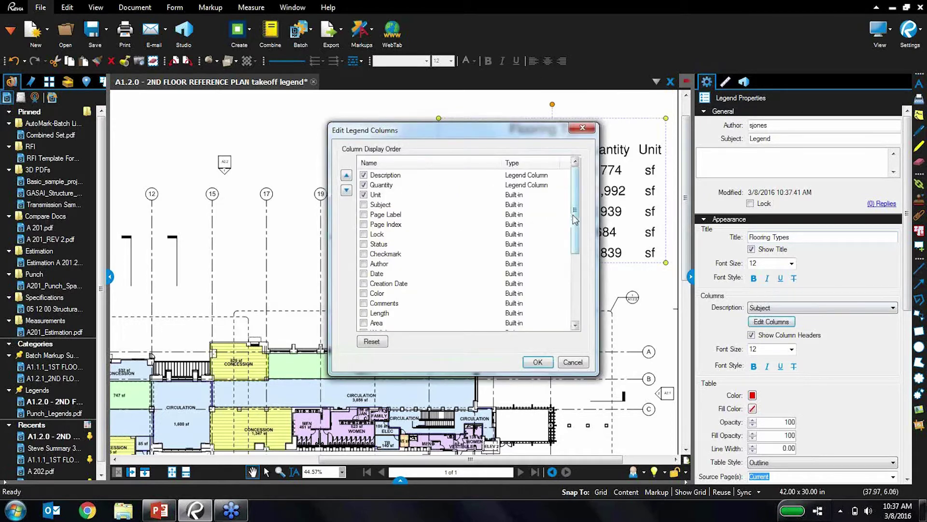
{"action": "left_click_drag", "start_coordinate": [575, 220], "coordinate": [575, 286]}
{"action": "left_click", "coordinate": [363, 322]}
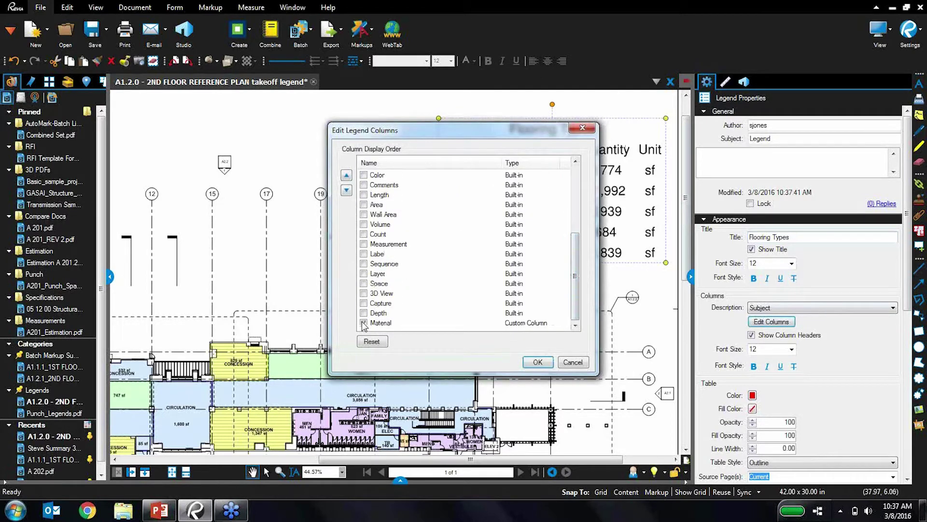
{"action": "left_click", "coordinate": [537, 362]}
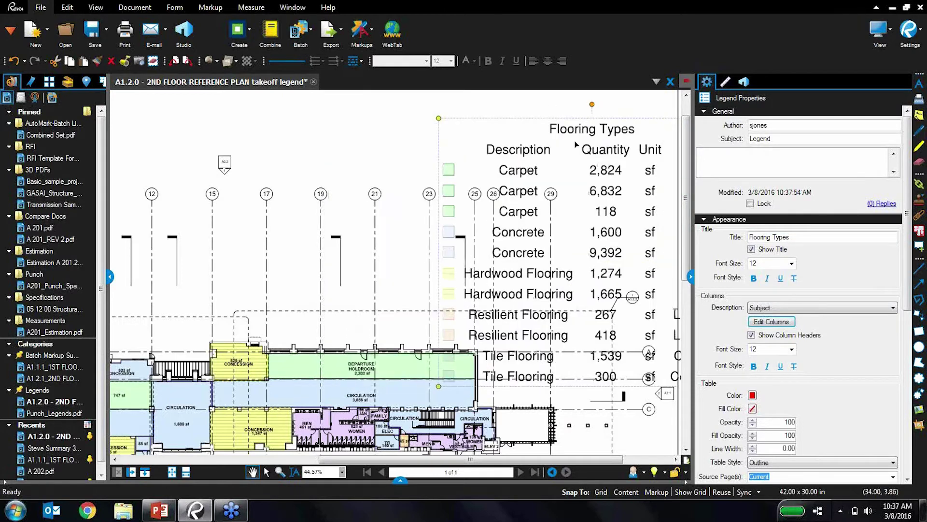
{"action": "scroll", "coordinate": [541, 150], "scroll_direction": "up", "scroll_amount": 1}
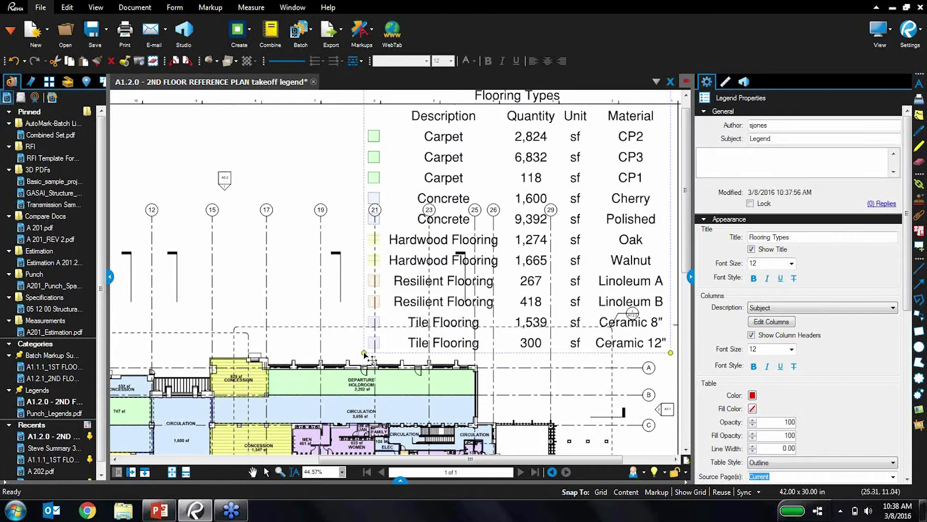
{"action": "left_click_drag", "start_coordinate": [363, 352], "coordinate": [392, 327]}
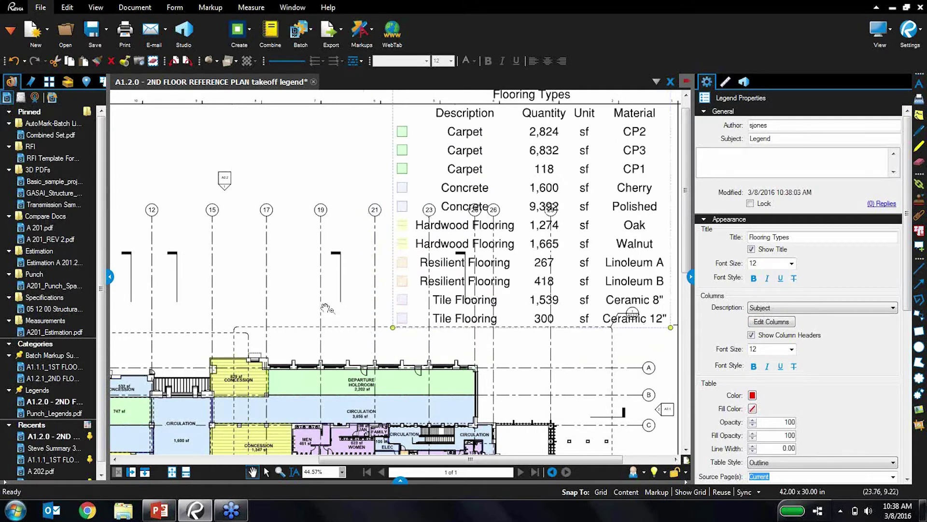
- Paste a copy of the 2,202 sf Departure Holdroom carpet area onto the plan
{"action": "left_click", "coordinate": [305, 296]}
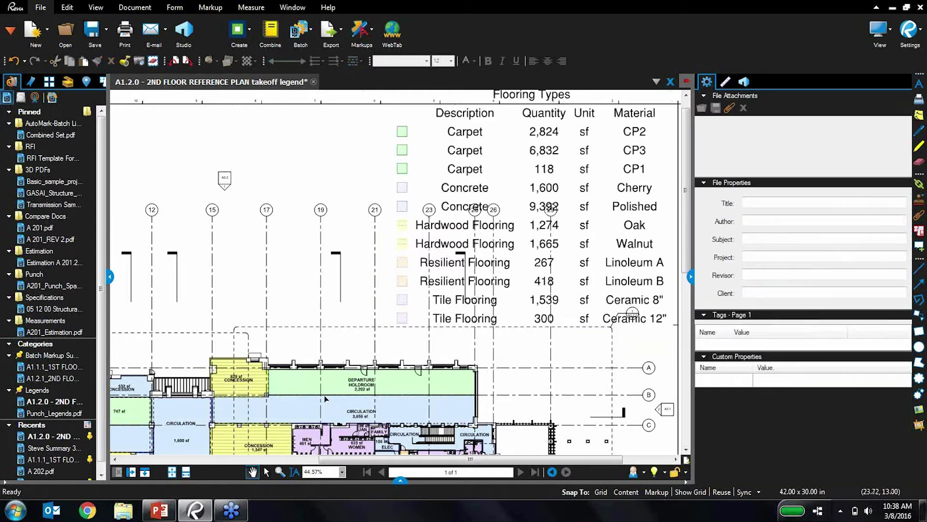
{"action": "left_click", "coordinate": [326, 382]}
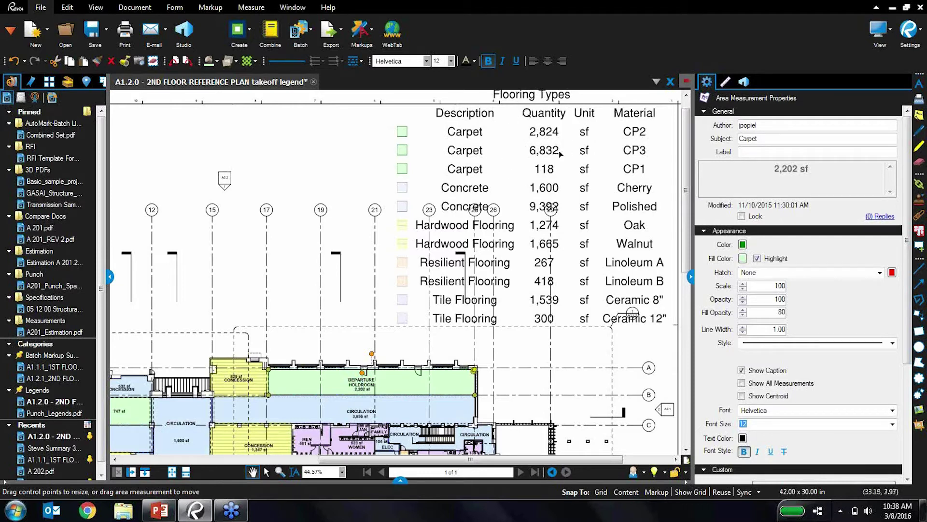
{"action": "left_click", "coordinate": [294, 221]}
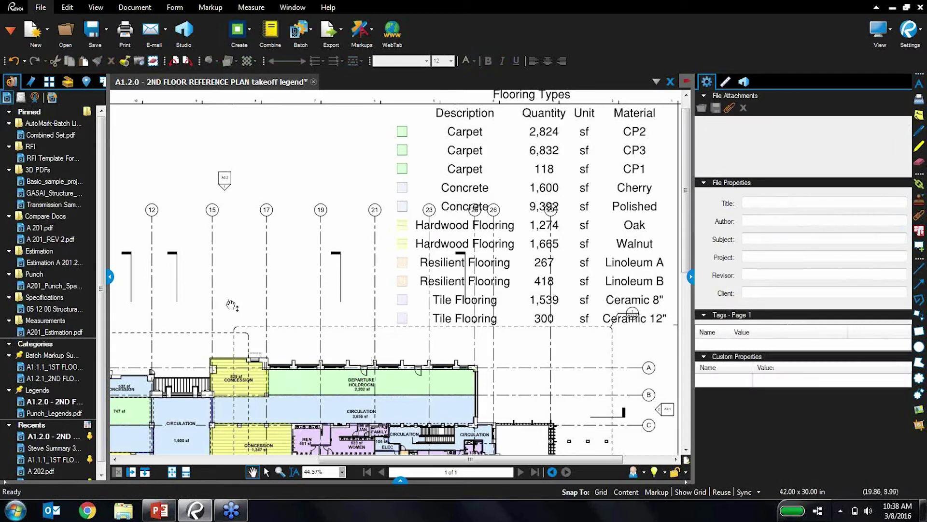
{"action": "key", "text": "ctrl+v"}
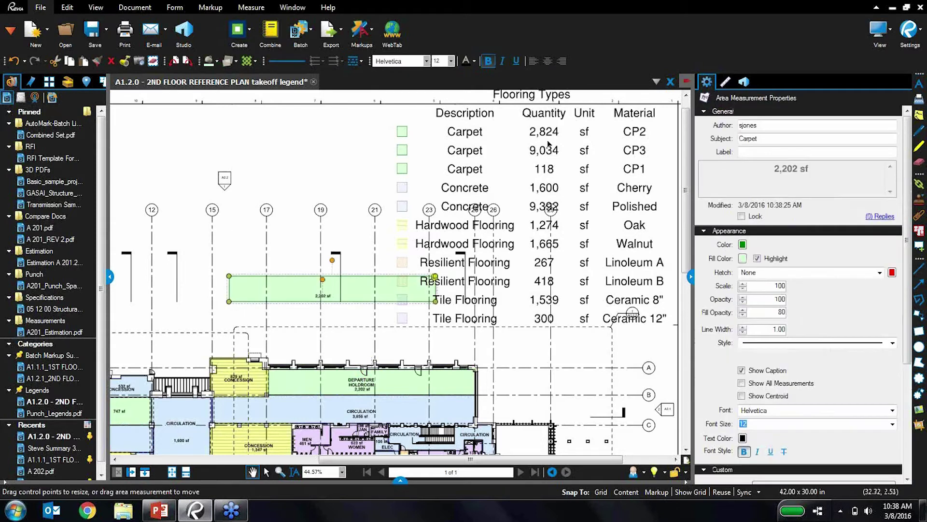
{"action": "left_click", "coordinate": [330, 291]}
{"action": "left_click", "coordinate": [329, 291]}
{"action": "left_click", "coordinate": [337, 292]}
- Undo the pasted copy and delete the green Departure Holdroom carpet area
{"action": "key", "text": "ctrl+z"}
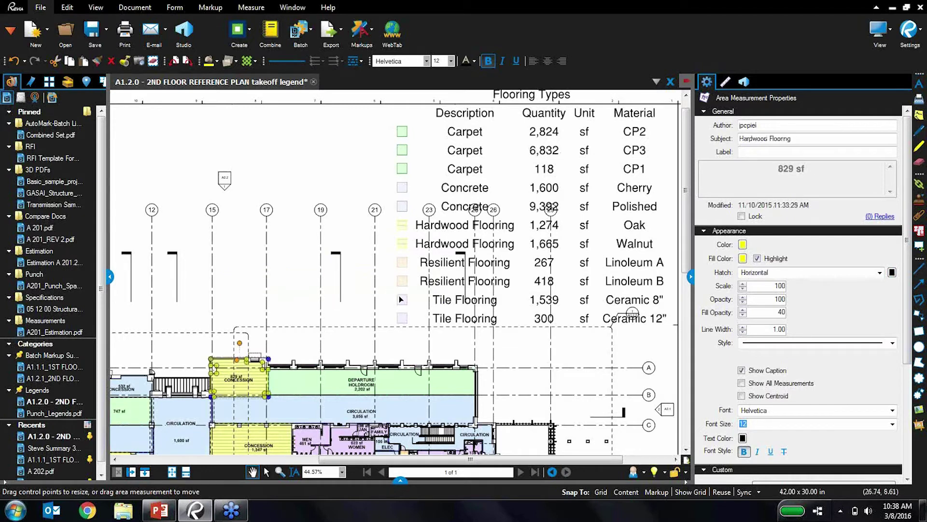
{"action": "left_click", "coordinate": [406, 369]}
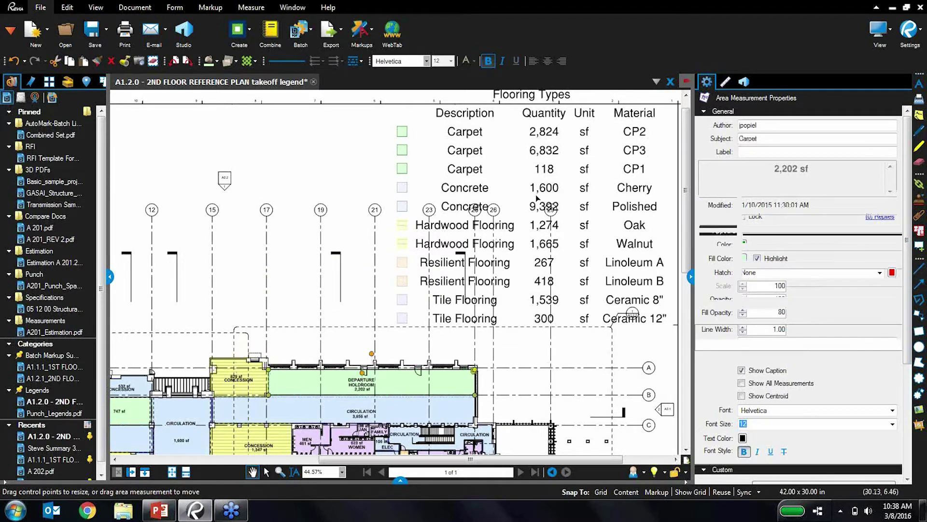
{"action": "key", "text": "Delete"}
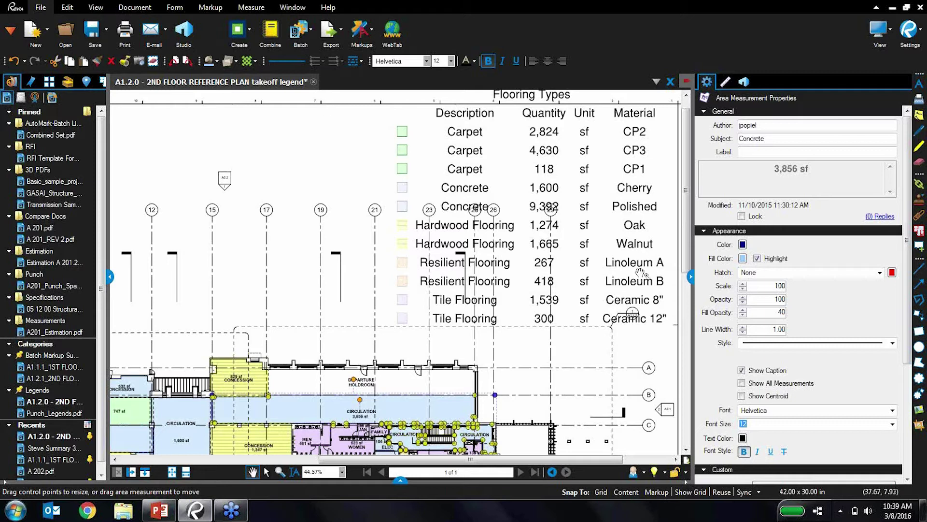
- Collapse the Properties panel and create a new blank document
{"action": "left_click", "coordinate": [690, 276]}
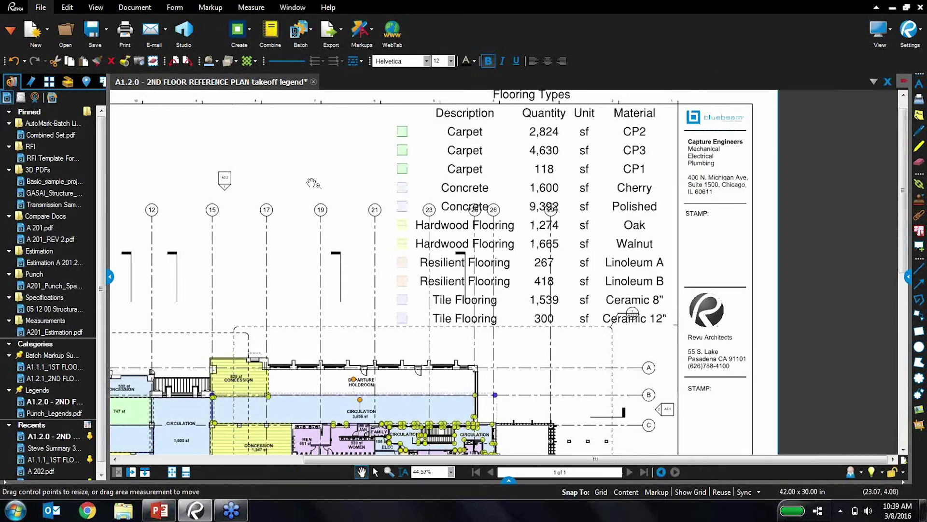
{"action": "left_click", "coordinate": [39, 39]}
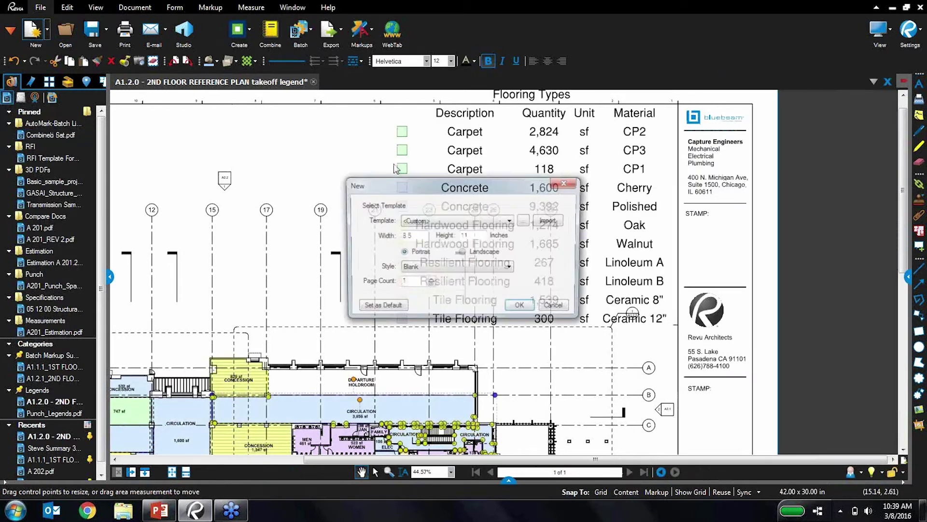
{"action": "left_click", "coordinate": [520, 309]}
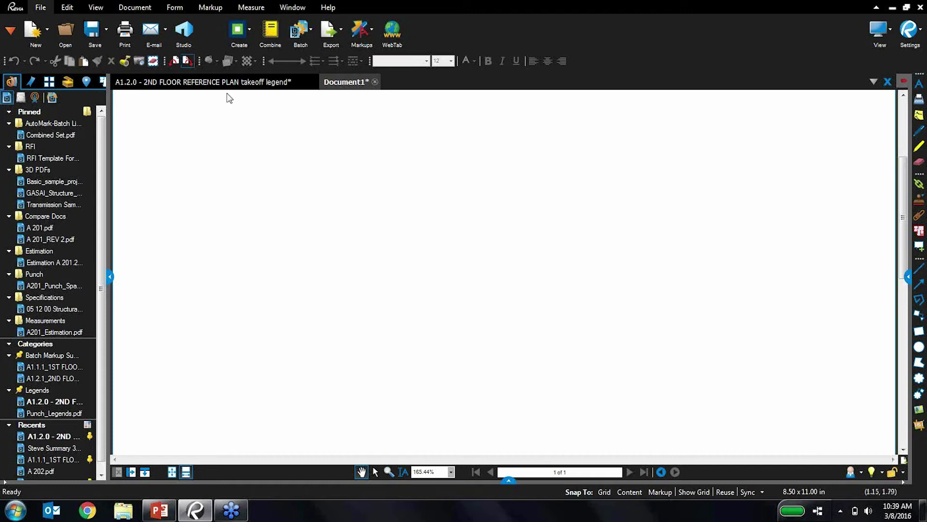
- Switch the interface to the Punch profile
{"action": "left_click", "coordinate": [103, 12]}
{"action": "left_click", "coordinate": [314, 27]}
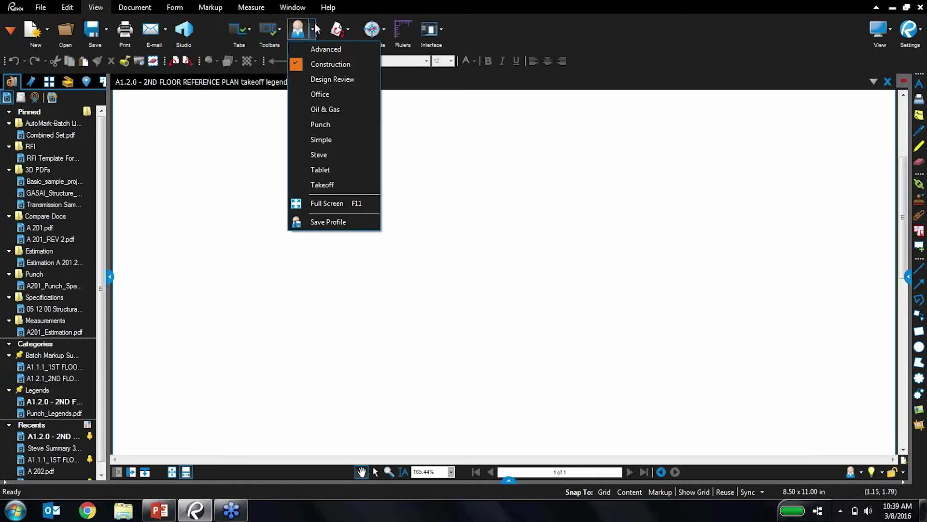
{"action": "left_click", "coordinate": [355, 127]}
- Show the Tool Chest widened, with the Punchkey Plan set in Detail view
{"action": "left_click", "coordinate": [67, 82]}
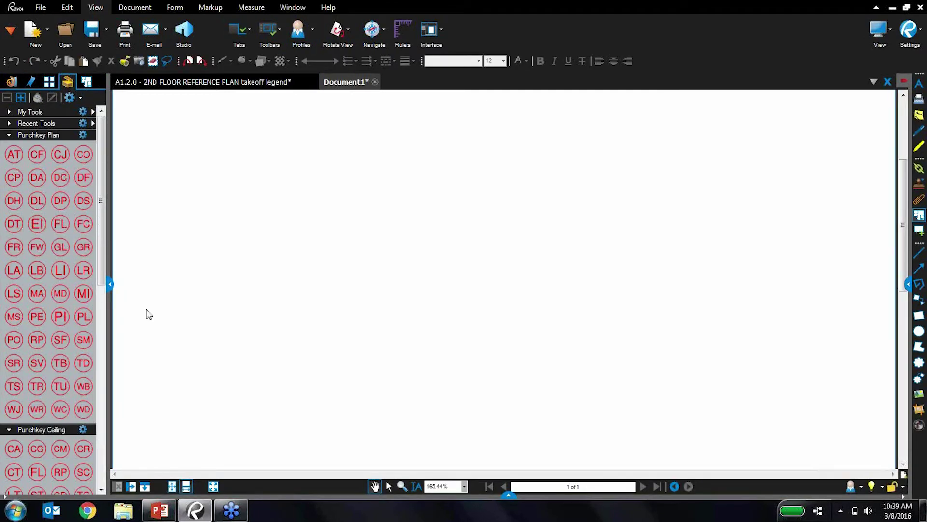
{"action": "left_click_drag", "start_coordinate": [113, 281], "coordinate": [134, 280]}
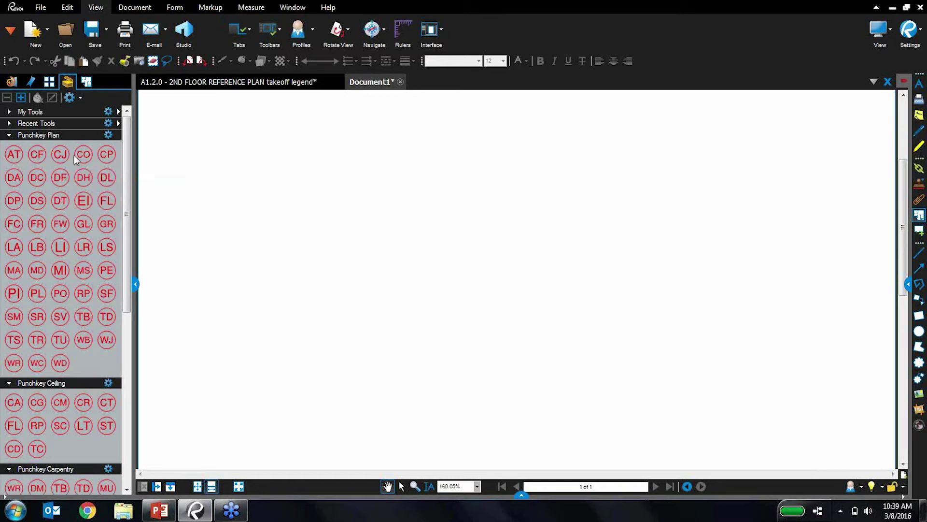
{"action": "left_click", "coordinate": [108, 136]}
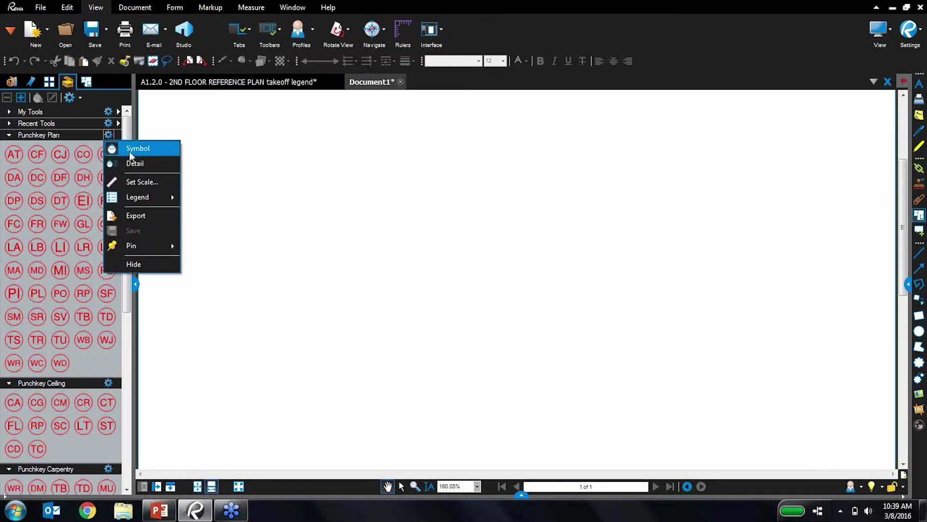
{"action": "left_click", "coordinate": [135, 163]}
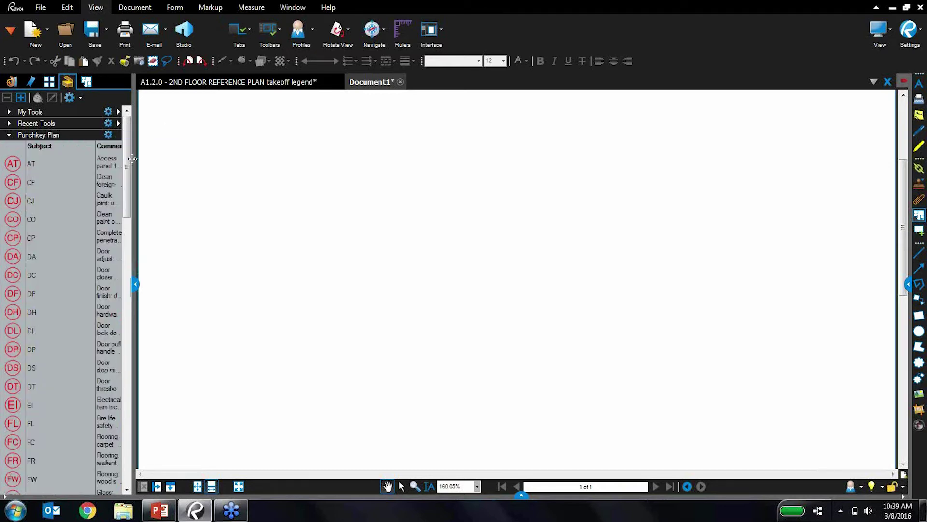
{"action": "left_click_drag", "start_coordinate": [139, 284], "coordinate": [220, 284]}
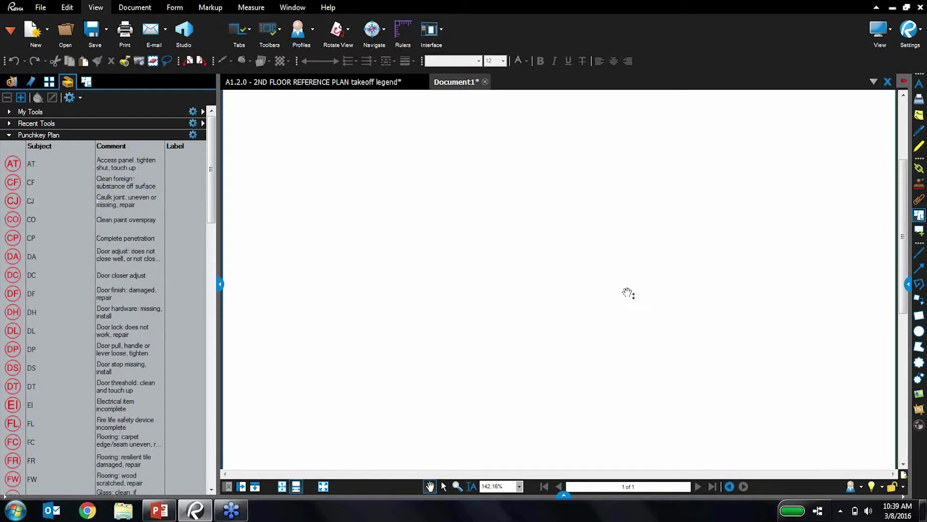
- Collapse the Punchkey Plan, Ceiling and Carpentry sets
{"action": "left_click", "coordinate": [8, 136]}
{"action": "left_click", "coordinate": [11, 145]}
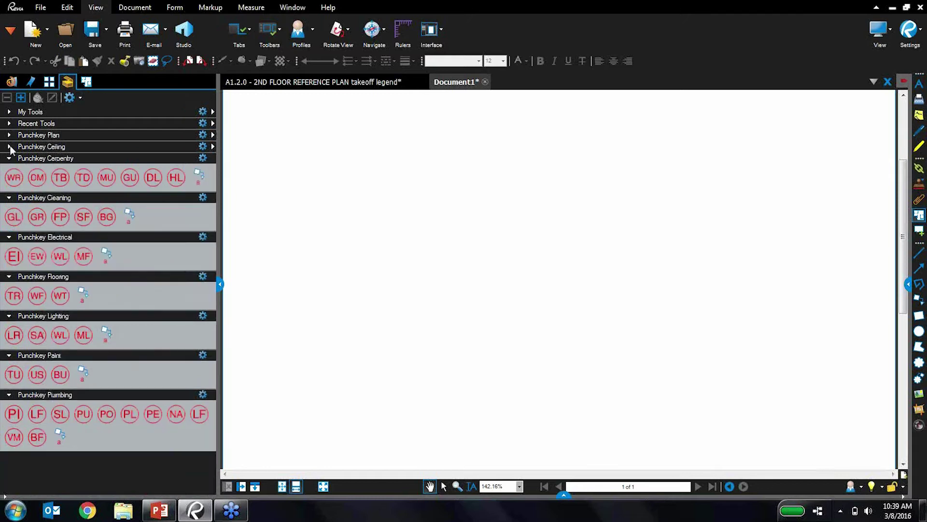
{"action": "left_click", "coordinate": [8, 159]}
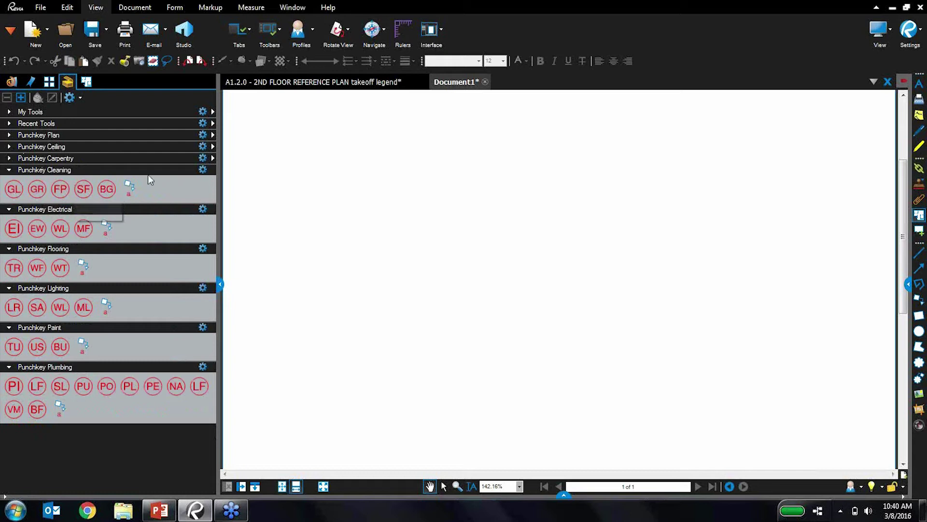
{"action": "left_click", "coordinate": [203, 170]}
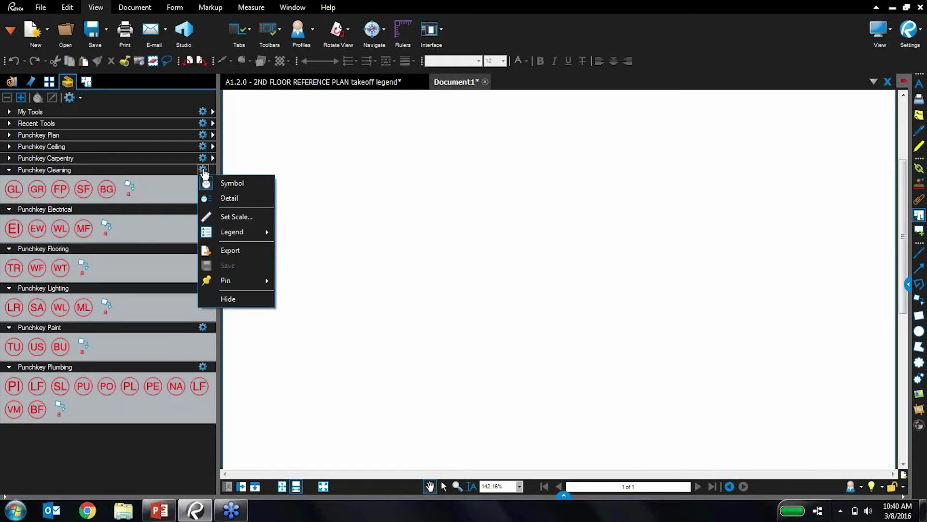
- Create a new Punchkey Cleaning legend and place it near the top of the page
{"action": "mouse_move", "coordinate": [248, 233]}
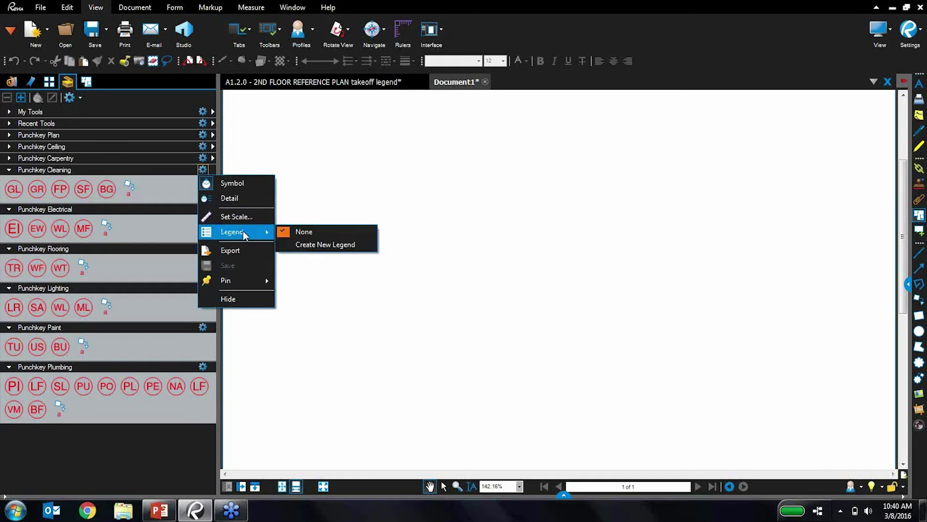
{"action": "left_click", "coordinate": [322, 245]}
{"action": "left_click", "coordinate": [482, 199]}
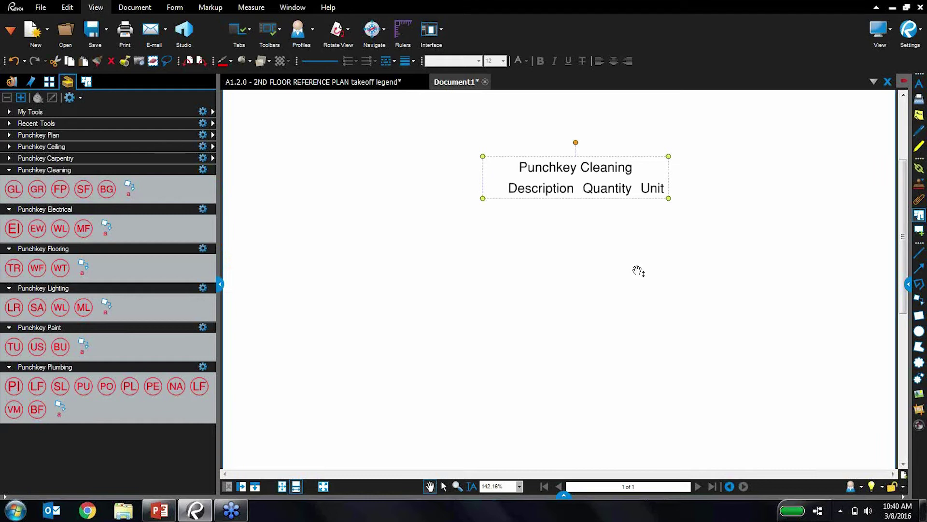
- Place cleaning stamps on the page: one GL, one BG, two GR and two FP
{"action": "left_click", "coordinate": [14, 189]}
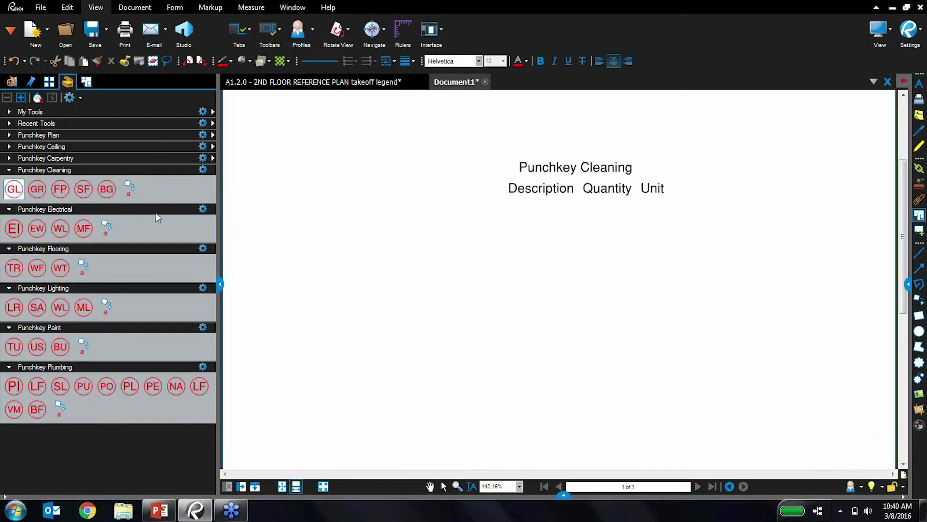
{"action": "left_click", "coordinate": [292, 188]}
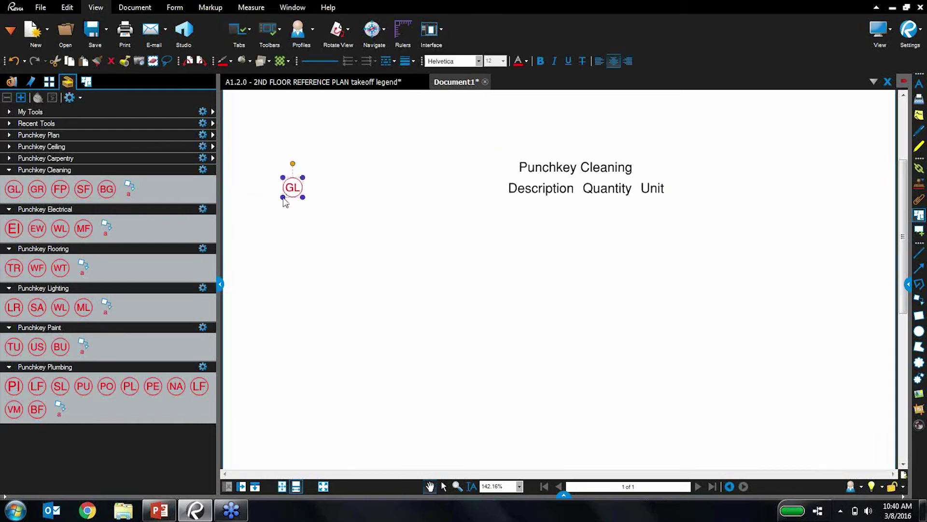
{"action": "left_click", "coordinate": [38, 190]}
{"action": "left_click", "coordinate": [294, 231]}
{"action": "left_click", "coordinate": [71, 191]}
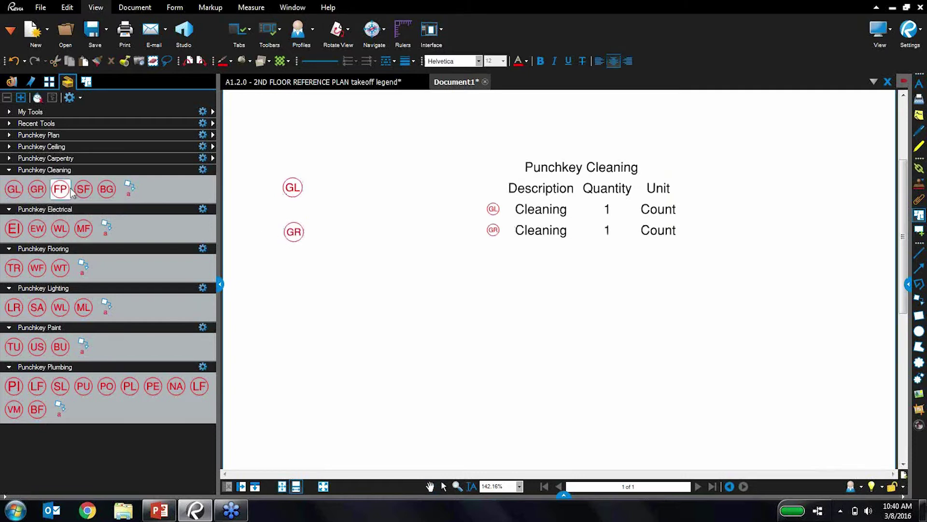
{"action": "left_click", "coordinate": [293, 270]}
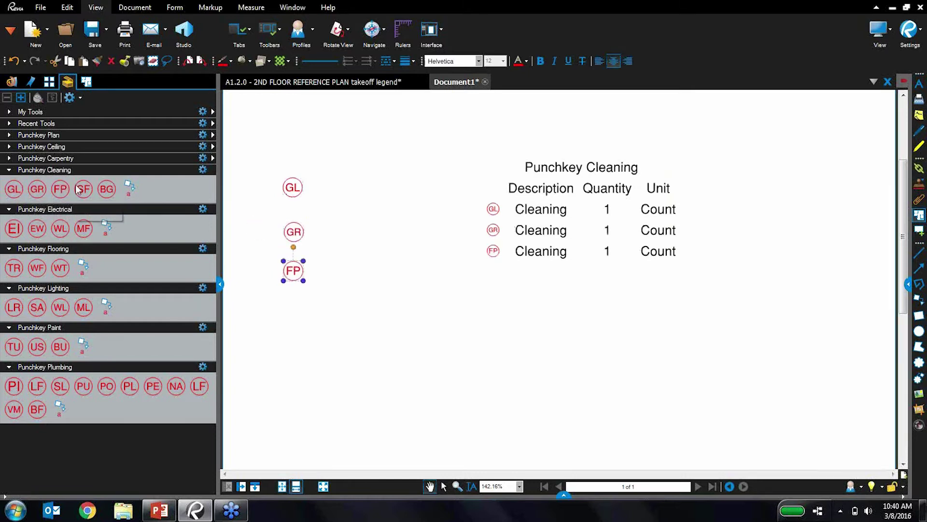
{"action": "left_click", "coordinate": [107, 188]}
{"action": "left_click", "coordinate": [362, 231]}
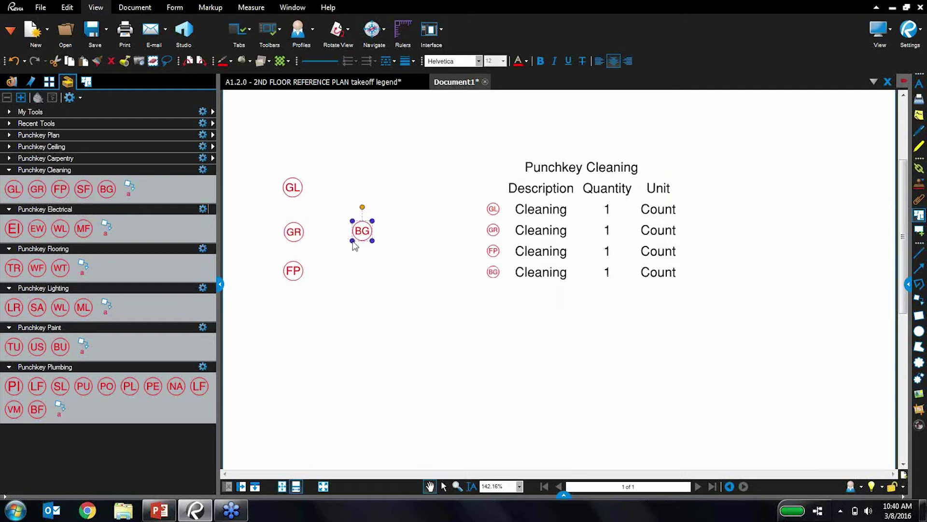
{"action": "left_click", "coordinate": [59, 190]}
{"action": "left_click", "coordinate": [346, 270]}
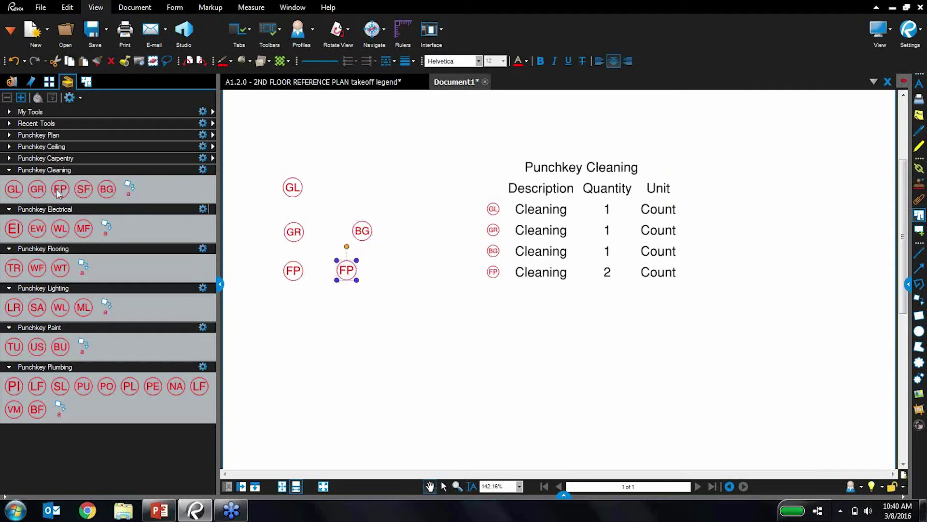
{"action": "left_click", "coordinate": [38, 189]}
{"action": "left_click", "coordinate": [323, 314]}
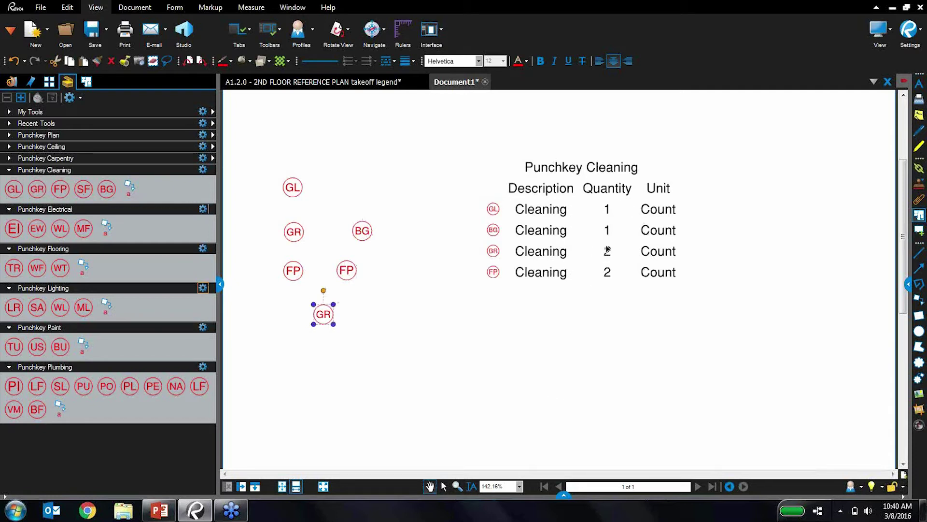
{"action": "left_click", "coordinate": [544, 236]}
- Retitle the legend 'Test punch legend'
{"action": "left_click", "coordinate": [658, 273]}
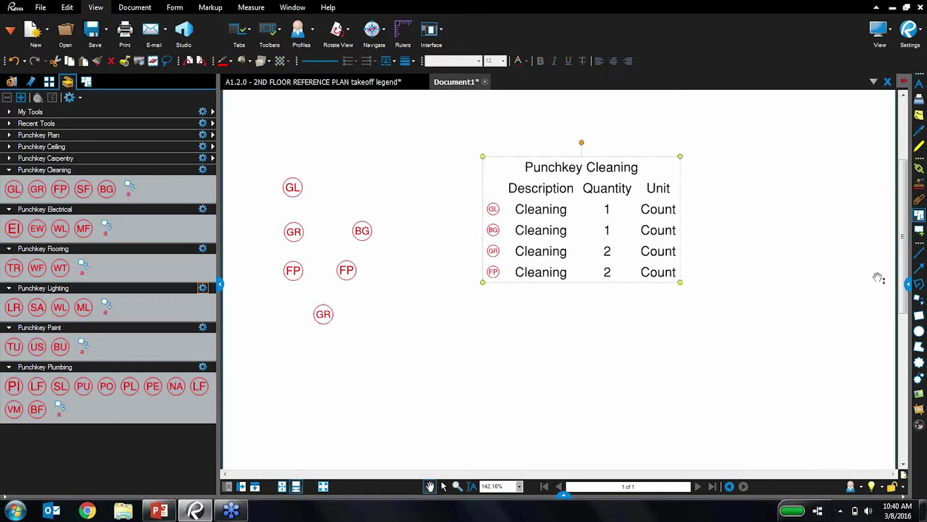
{"action": "left_click", "coordinate": [907, 284]}
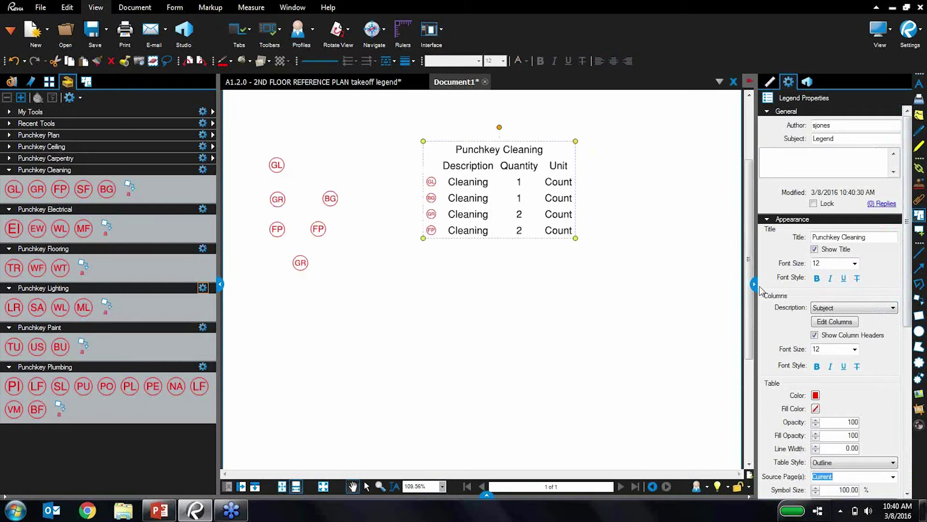
{"action": "left_click", "coordinate": [841, 237]}
{"action": "key", "text": "ctrl+a"}
{"action": "type", "text": "T"}
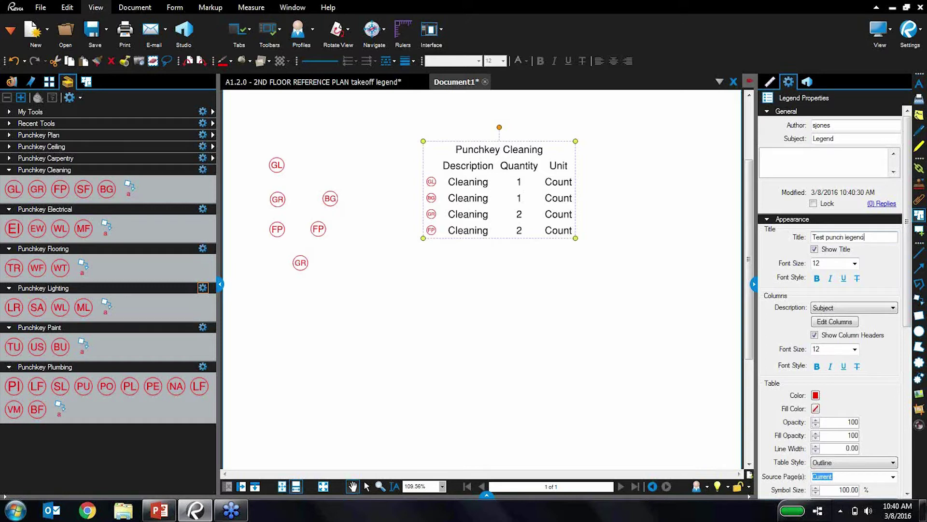
{"action": "type", "text": "est punch legend"}
{"action": "key", "text": "Return"}
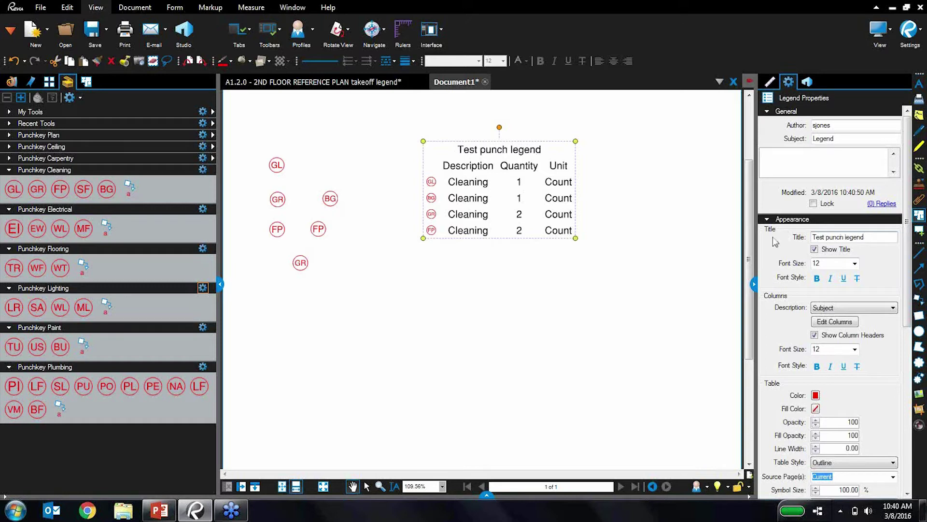
- Add Status and Comments columns to the legend and remove the Subject column
{"action": "left_click", "coordinate": [843, 322]}
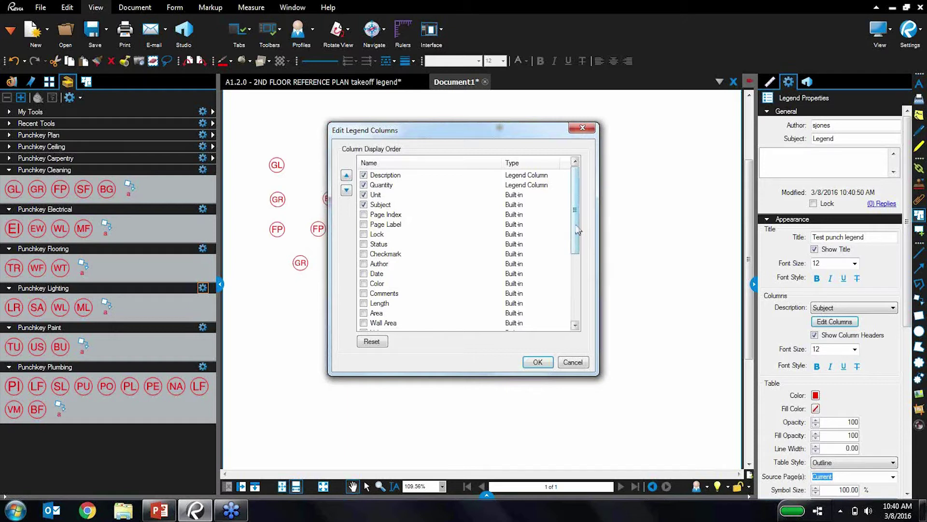
{"action": "mouse_move", "coordinate": [575, 227]}
{"action": "left_mouse_down"}
{"action": "mouse_move", "coordinate": [577, 237]}
{"action": "mouse_move", "coordinate": [576, 219]}
{"action": "left_mouse_up"}
{"action": "left_click", "coordinate": [364, 244]}
{"action": "left_click", "coordinate": [537, 362]}
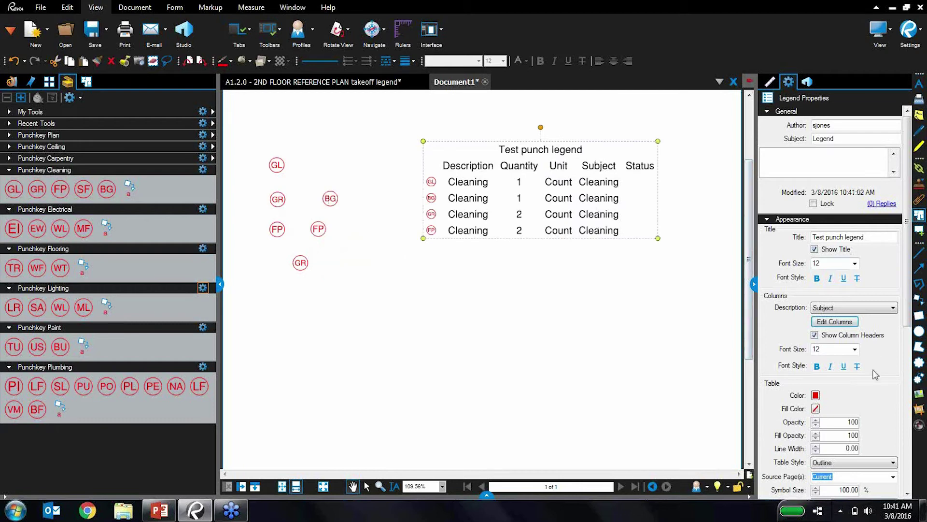
{"action": "left_click", "coordinate": [835, 321]}
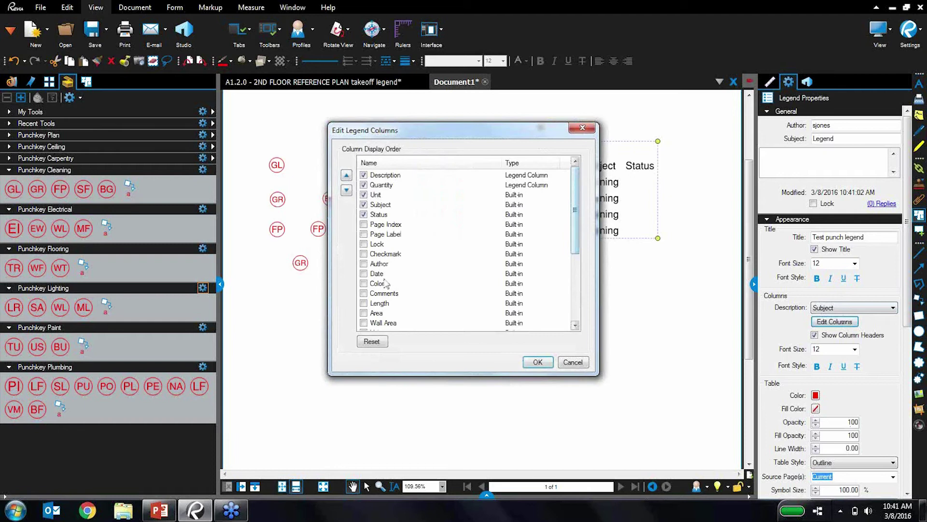
{"action": "left_click", "coordinate": [377, 294]}
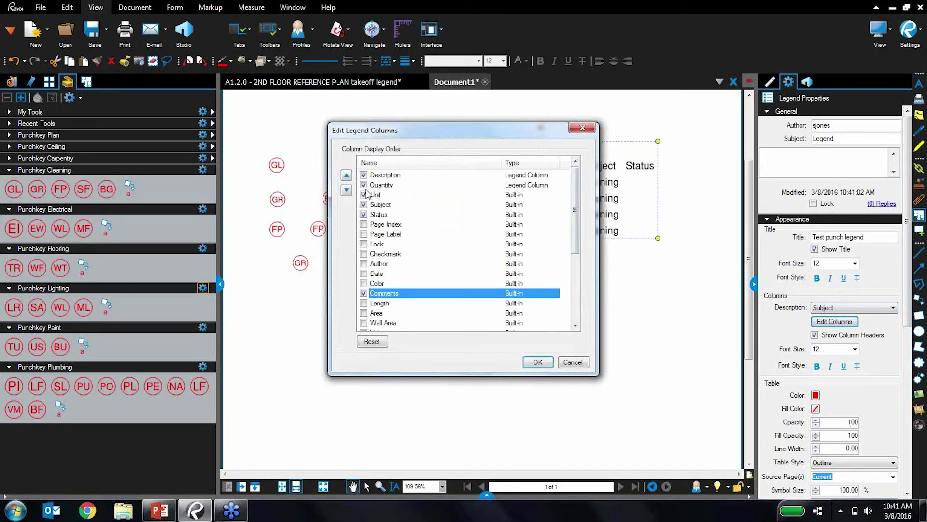
{"action": "left_click", "coordinate": [364, 206]}
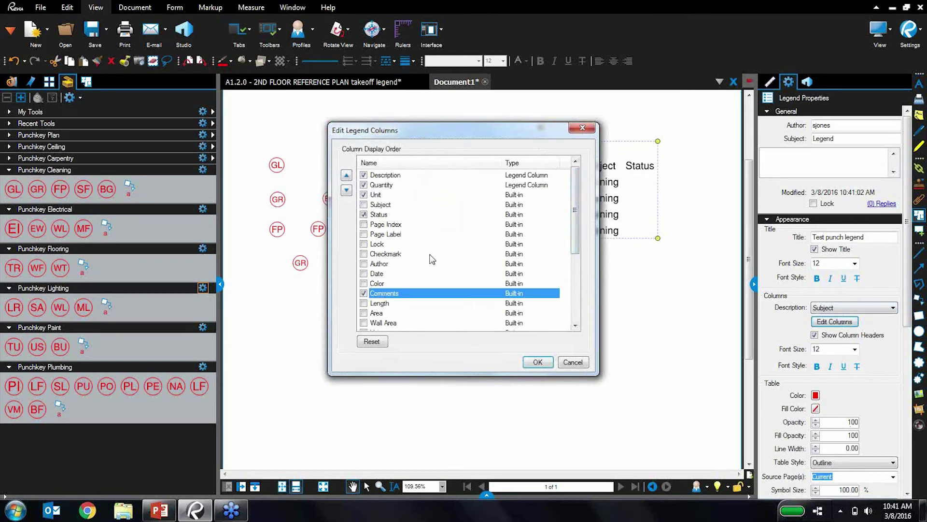
{"action": "left_click", "coordinate": [537, 362]}
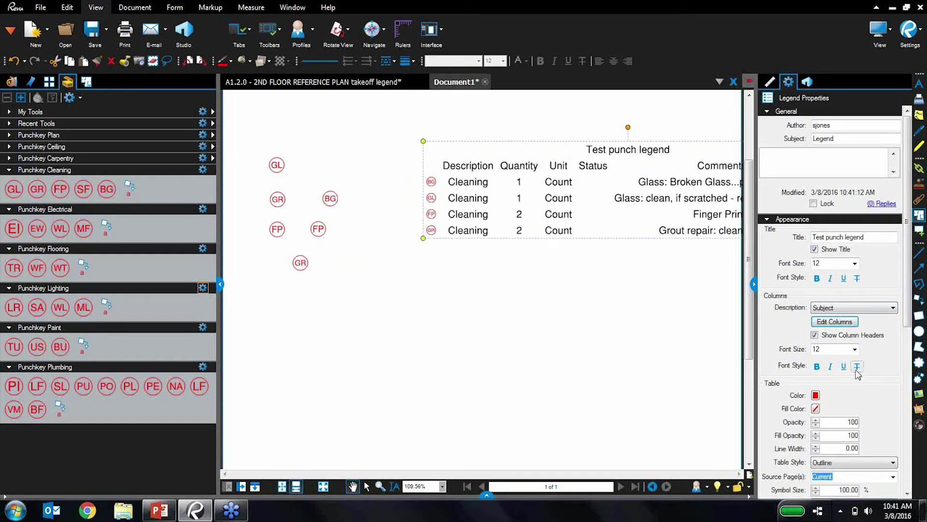
- Give the legend table a 0.75 line width, full gridlines and black line color
{"action": "left_click", "coordinate": [816, 446]}
{"action": "left_click", "coordinate": [816, 445]}
{"action": "left_click", "coordinate": [816, 445]}
{"action": "left_click", "coordinate": [827, 462]}
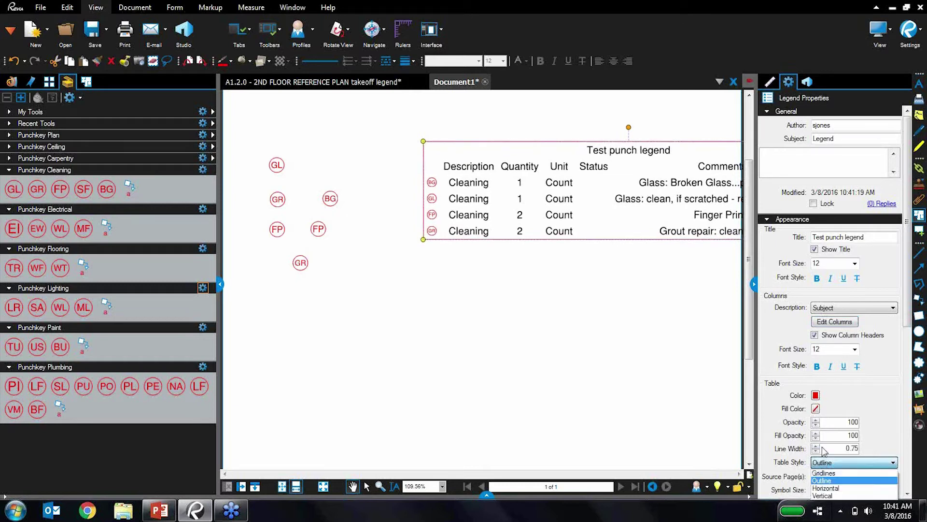
{"action": "left_click", "coordinate": [830, 472]}
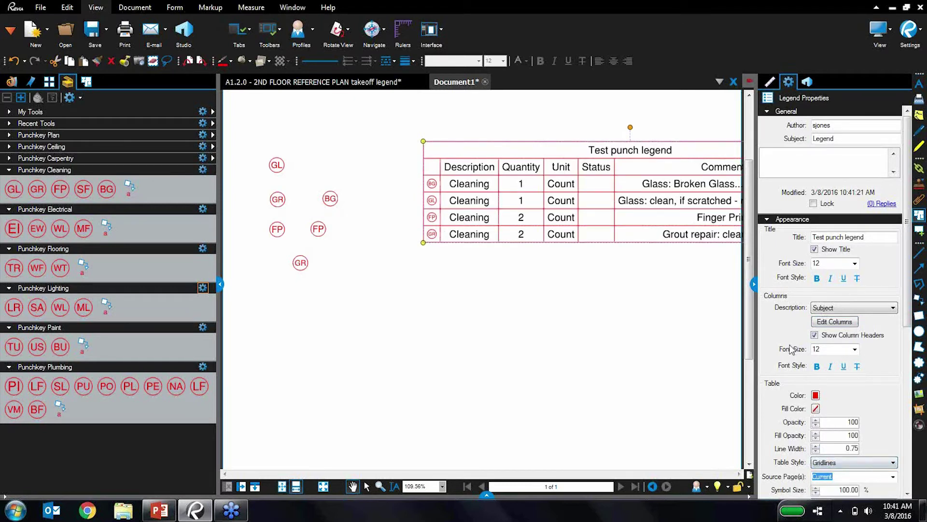
{"action": "left_click", "coordinate": [815, 396]}
{"action": "left_click", "coordinate": [820, 413]}
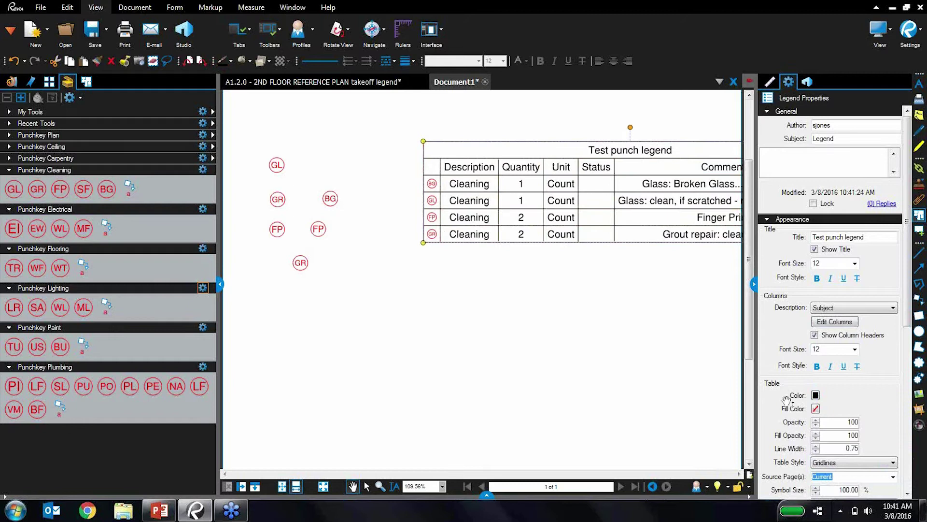
- Move the legend table to the top of the page, above the symbols
{"action": "left_click", "coordinate": [753, 284]}
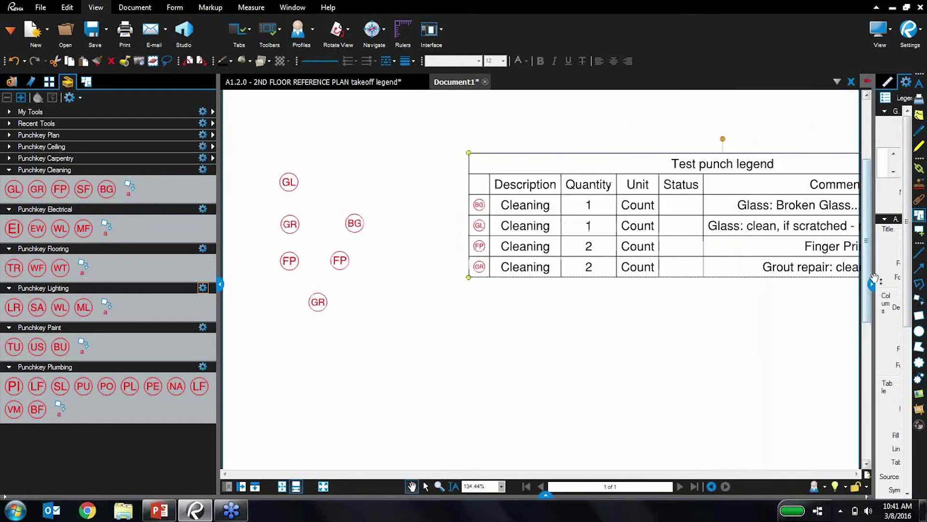
{"action": "left_click", "coordinate": [741, 379]}
{"action": "scroll", "coordinate": [753, 372], "scroll_direction": "down", "scroll_amount": 1}
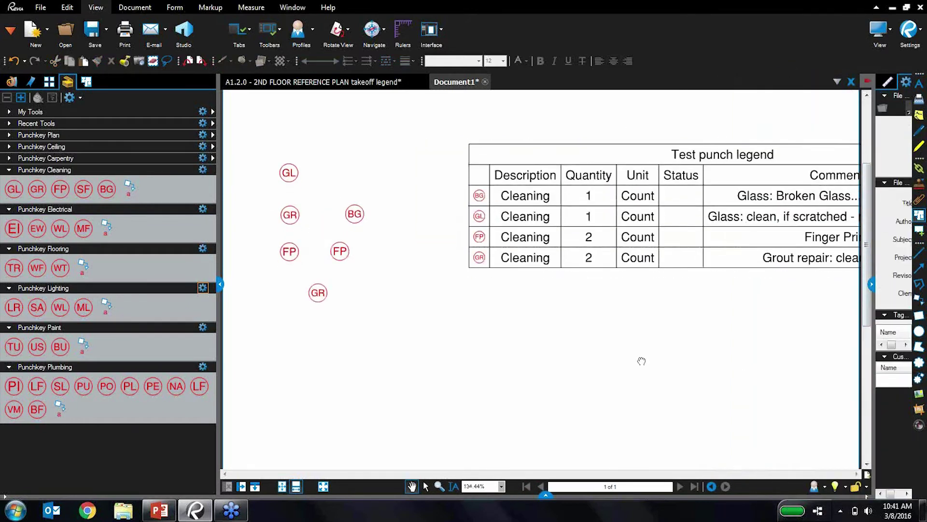
{"action": "scroll", "coordinate": [651, 371], "scroll_direction": "down", "scroll_amount": 2}
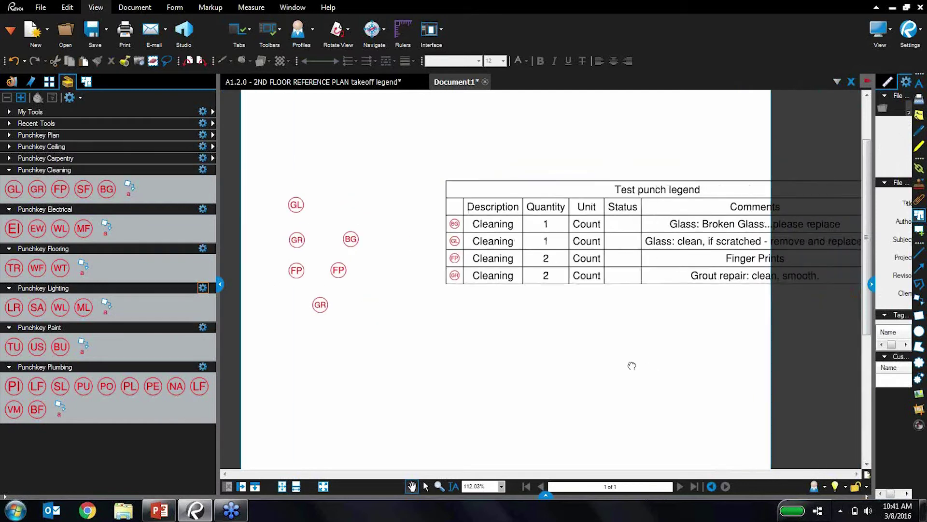
{"action": "left_click_drag", "start_coordinate": [613, 262], "coordinate": [491, 184]}
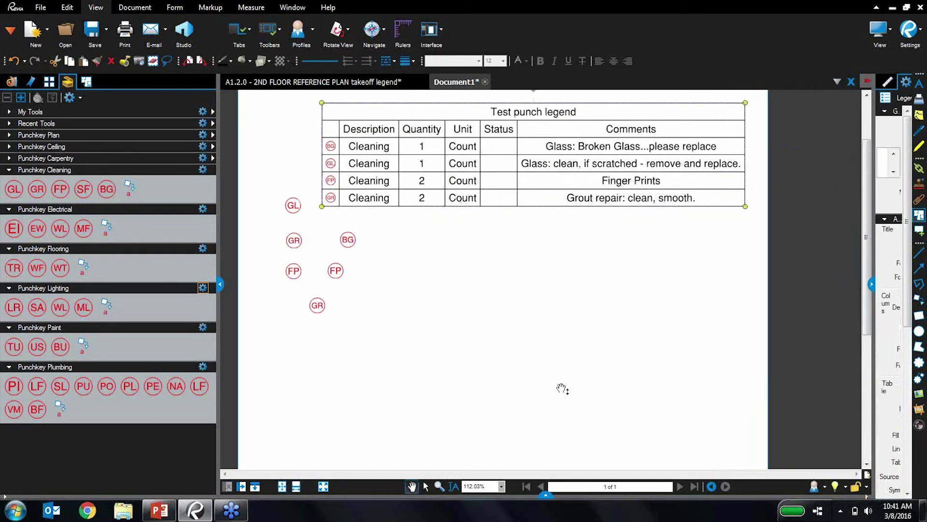
{"action": "left_click", "coordinate": [491, 176]}
{"action": "left_click", "coordinate": [545, 495]}
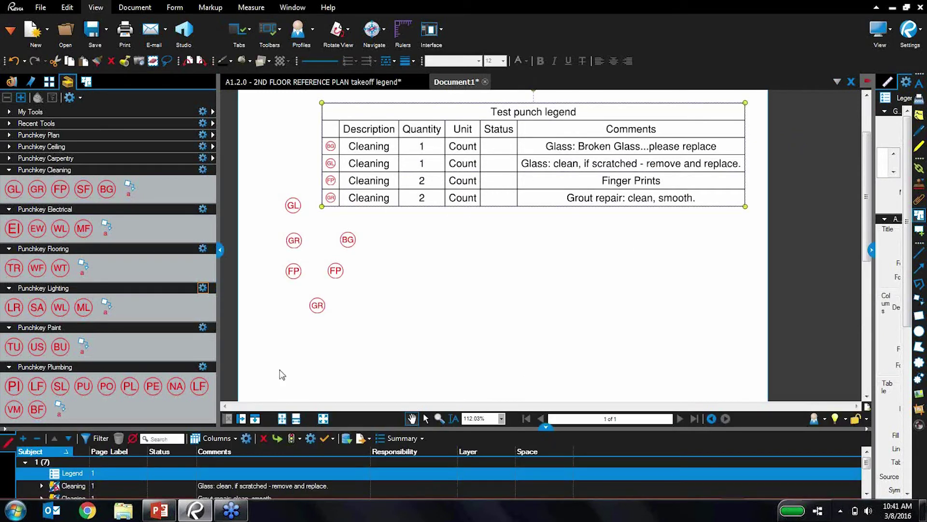
- In the enlarged markups list, mark the GL markup Accepted and grout repair Rejected
{"action": "left_click", "coordinate": [220, 250]}
{"action": "left_click", "coordinate": [433, 426]}
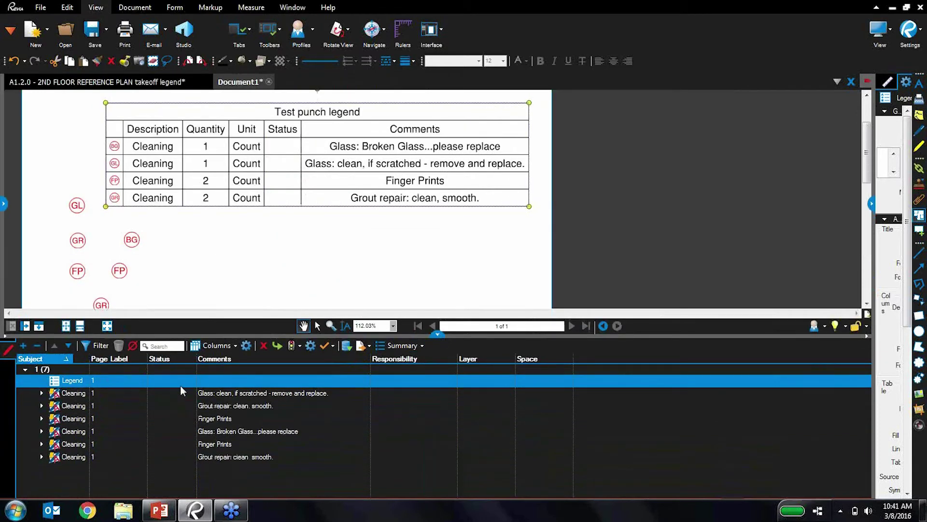
{"action": "left_click", "coordinate": [176, 393]}
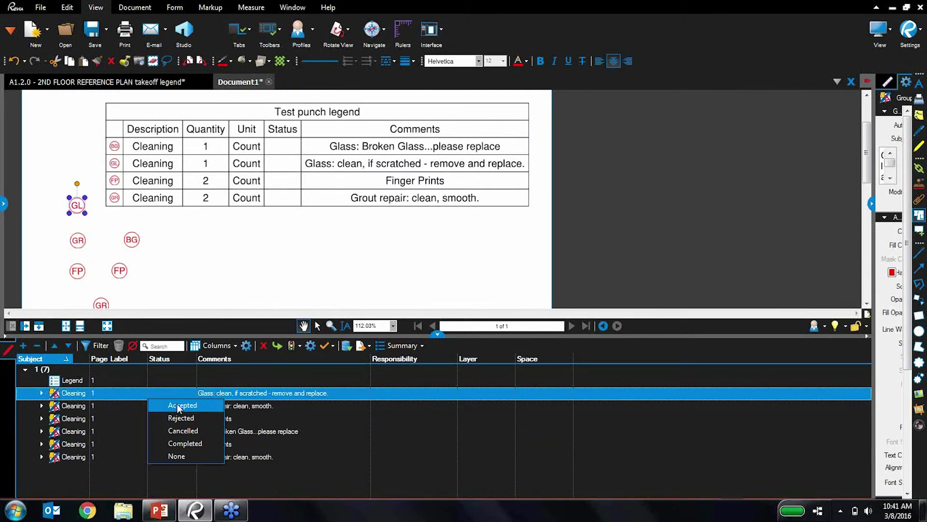
{"action": "left_click", "coordinate": [177, 407]}
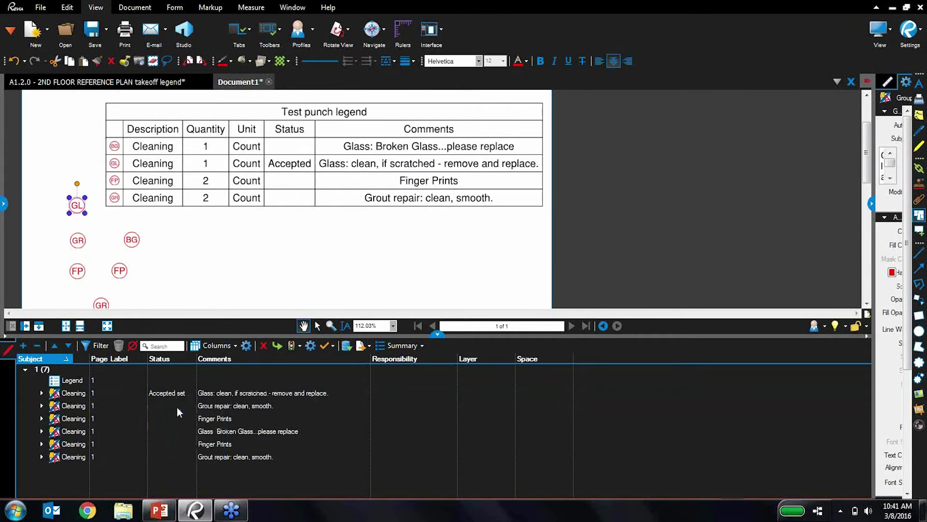
{"action": "left_click", "coordinate": [173, 404]}
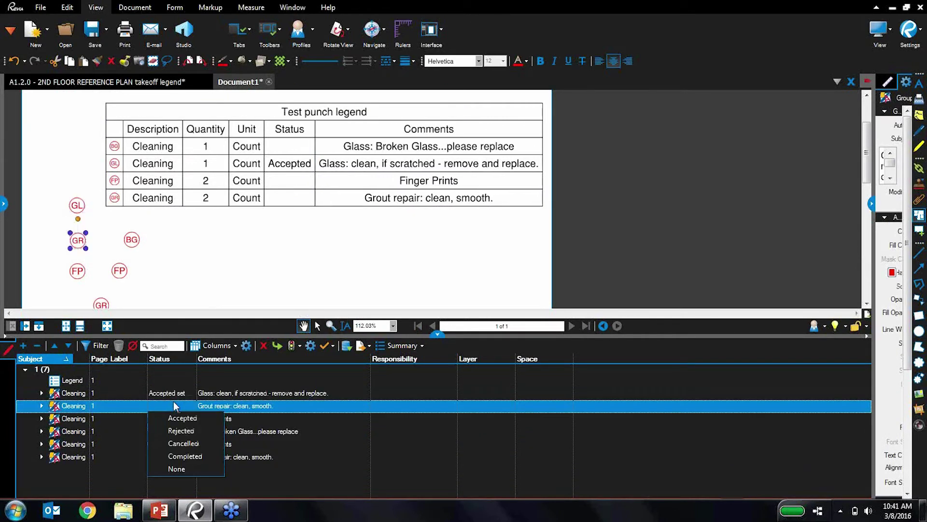
{"action": "left_click", "coordinate": [181, 431]}
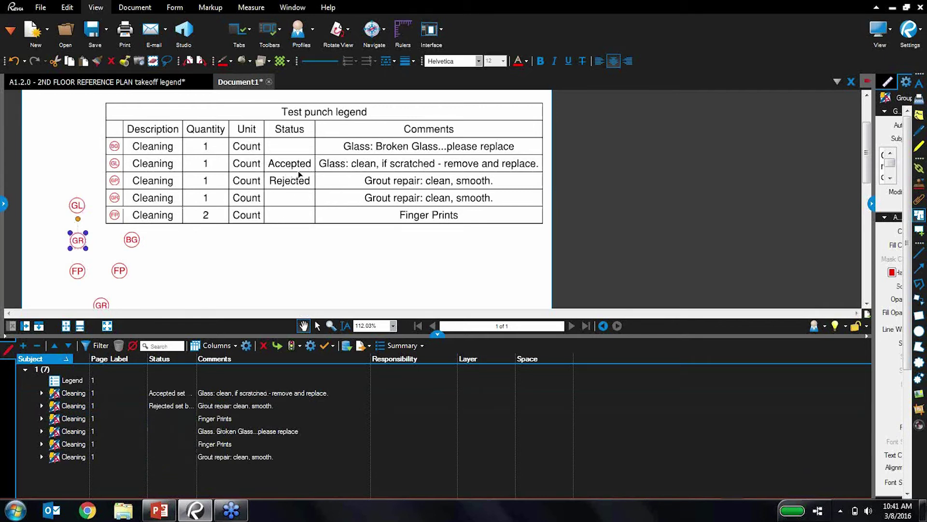
- Mark Finger Prints Accepted, broken glass Cancelled and the second Finger Prints Completed
{"action": "left_click", "coordinate": [162, 418]}
{"action": "left_click", "coordinate": [163, 418]}
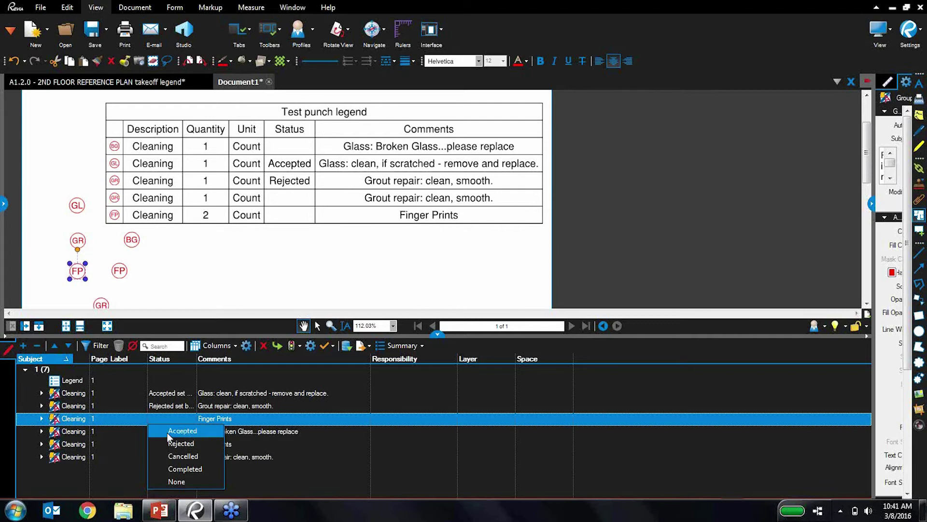
{"action": "left_click", "coordinate": [170, 430]}
{"action": "left_click", "coordinate": [166, 430]}
{"action": "left_click", "coordinate": [166, 429]}
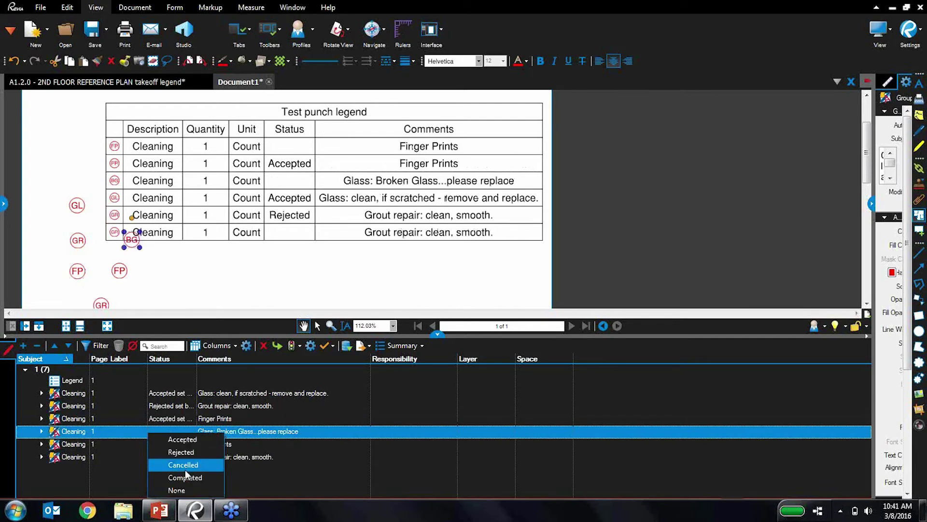
{"action": "left_click", "coordinate": [183, 466]}
{"action": "left_click", "coordinate": [177, 442]}
{"action": "left_click", "coordinate": [176, 442]}
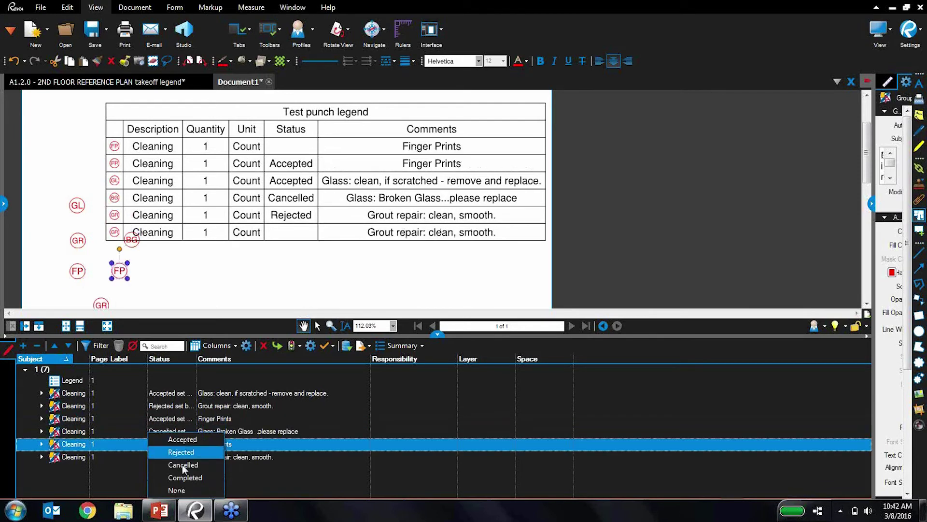
{"action": "left_click", "coordinate": [190, 479]}
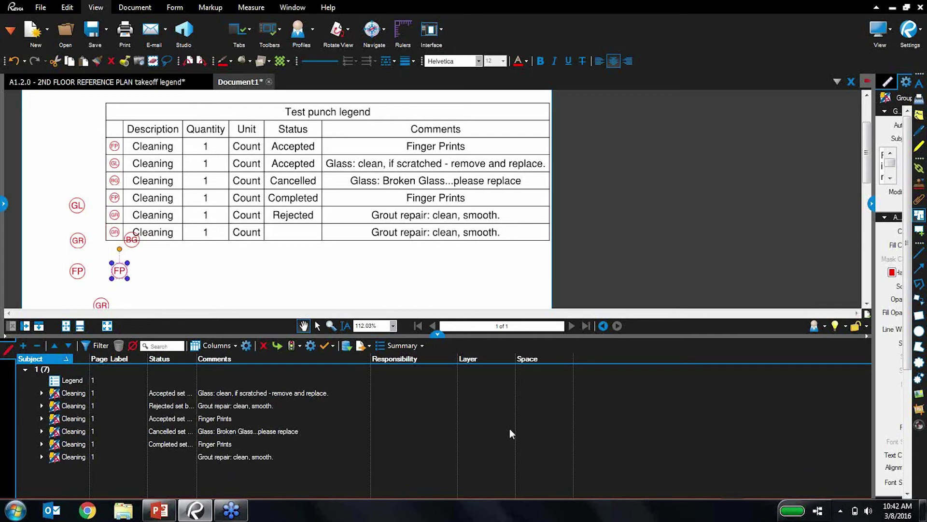
{"action": "left_click", "coordinate": [160, 510]}
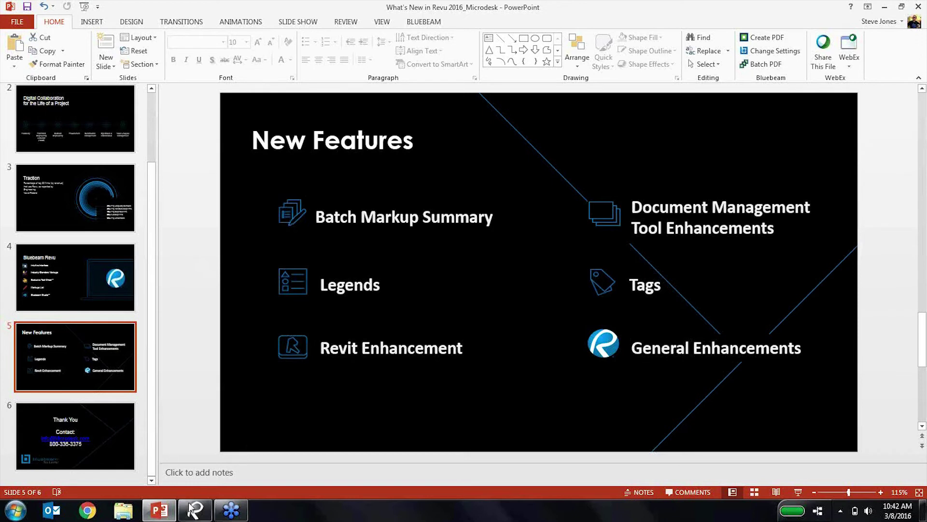
- View the New Features slide of the Revu 2016 presentation in PowerPoint
{"action": "mouse_move", "coordinate": [191, 511]}
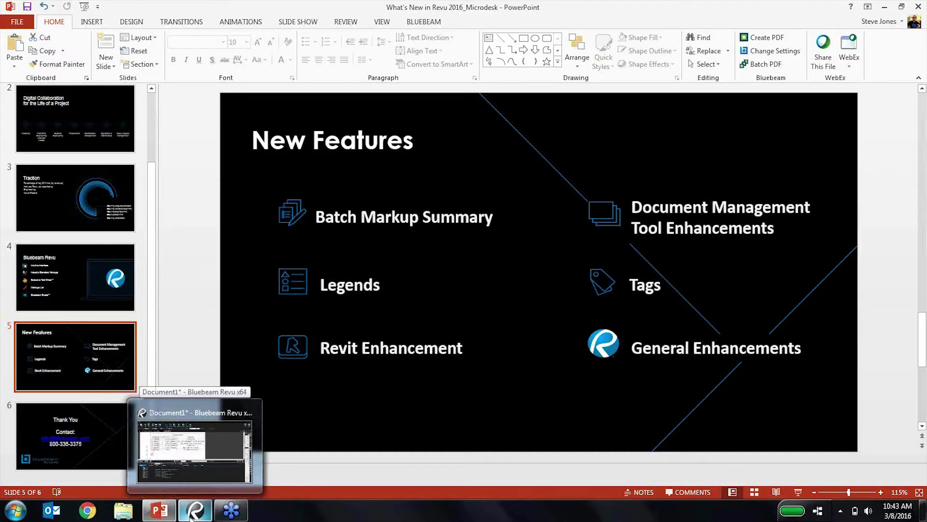
- Back in Revu, hide the markups list and load the Design Review profile
{"action": "left_click", "coordinate": [191, 513]}
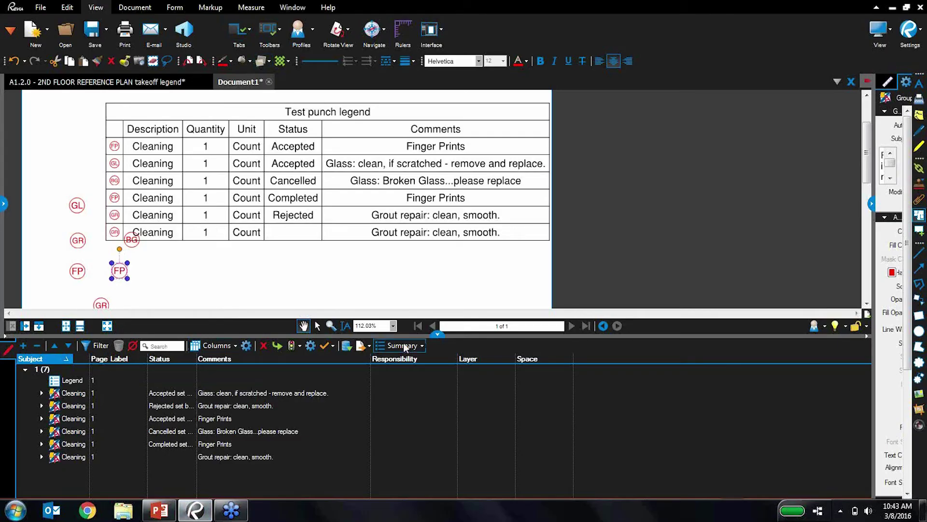
{"action": "left_click", "coordinate": [440, 333]}
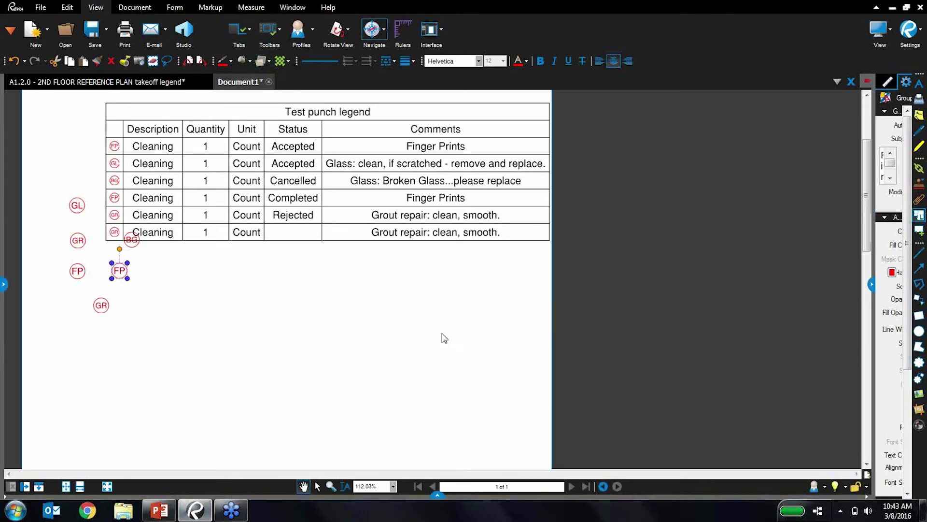
{"action": "left_click", "coordinate": [314, 33]}
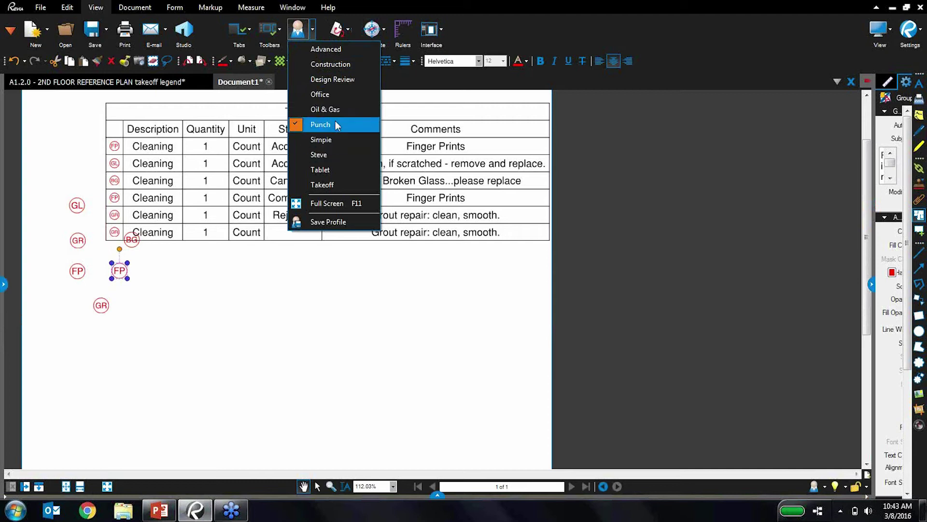
{"action": "left_click", "coordinate": [339, 78]}
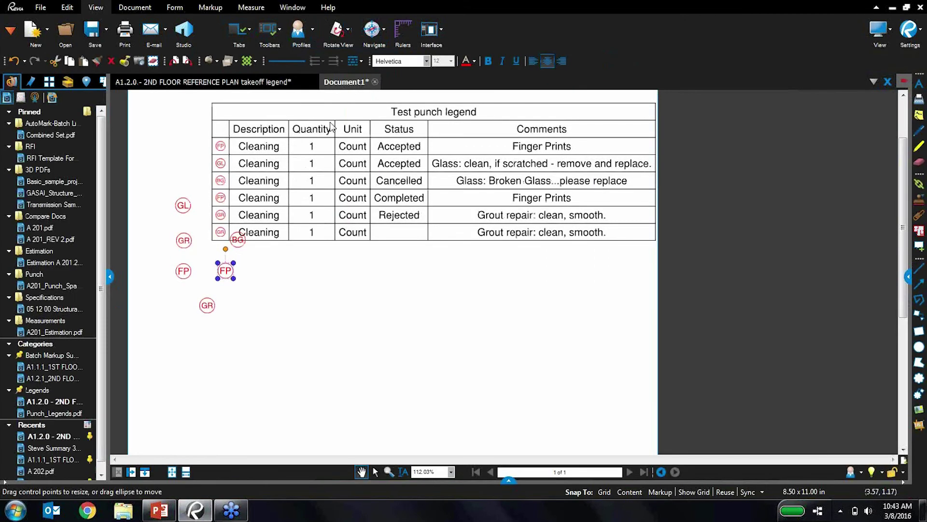
- Close Document1, the 2nd floor plan and legends documents without saving, then open A 201.pdf
{"action": "left_click", "coordinate": [375, 82]}
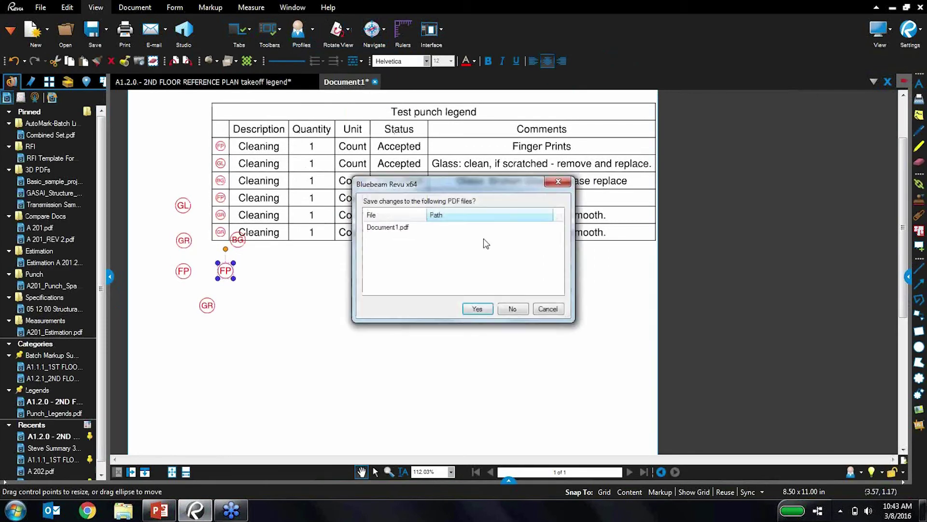
{"action": "left_click", "coordinate": [513, 308]}
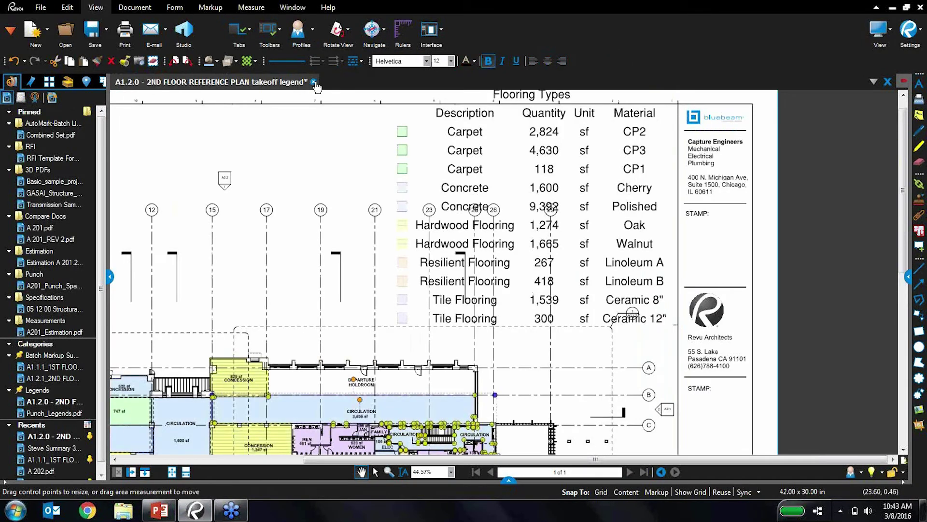
{"action": "left_click", "coordinate": [315, 85]}
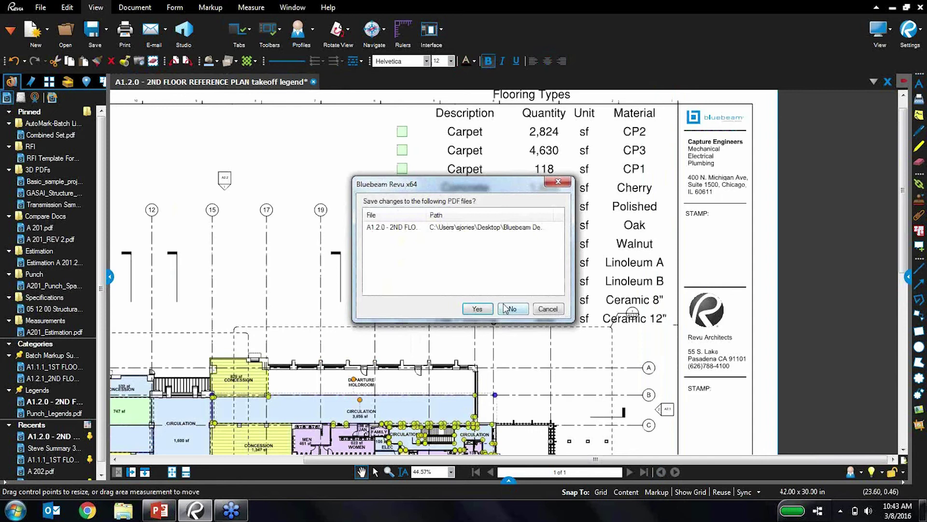
{"action": "key", "text": "Return"}
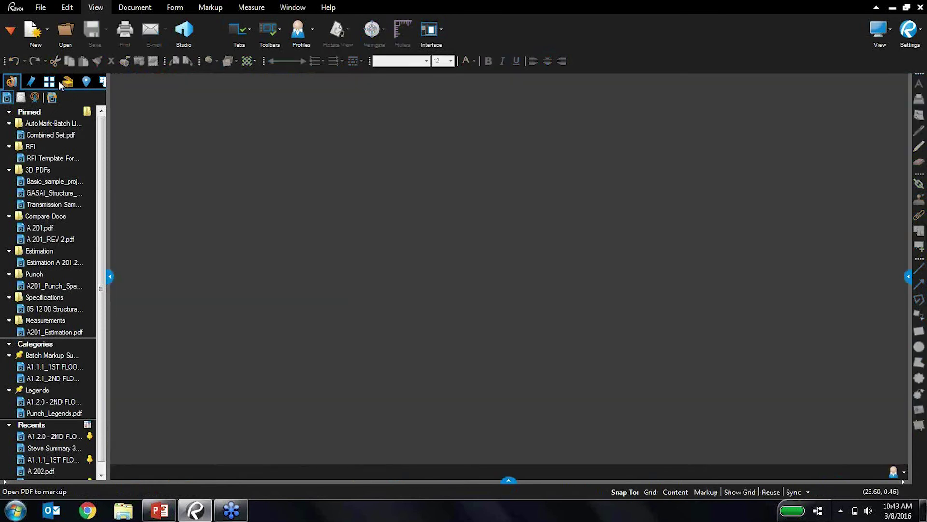
{"action": "left_click", "coordinate": [41, 228]}
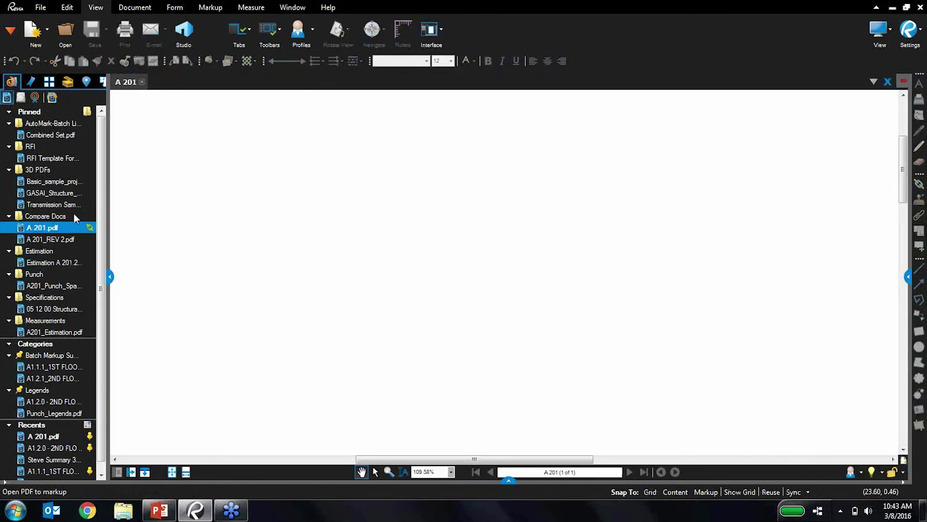
{"action": "left_click", "coordinate": [4, 27]}
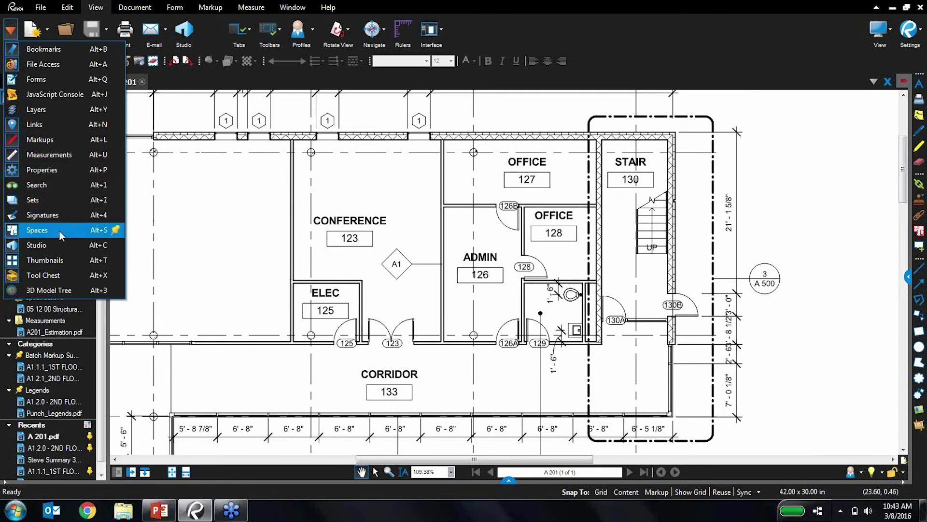
- In the Spaces panel, define Office 127 as a space named 127
{"action": "left_click", "coordinate": [59, 230]}
{"action": "left_click", "coordinate": [68, 100]}
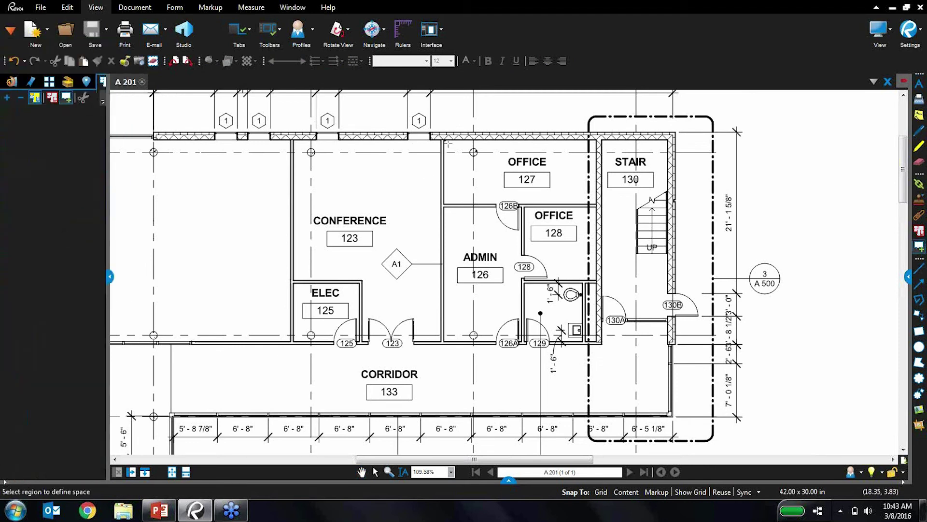
{"action": "left_click_drag", "start_coordinate": [445, 142], "coordinate": [598, 209]}
{"action": "type", "text": "127"}
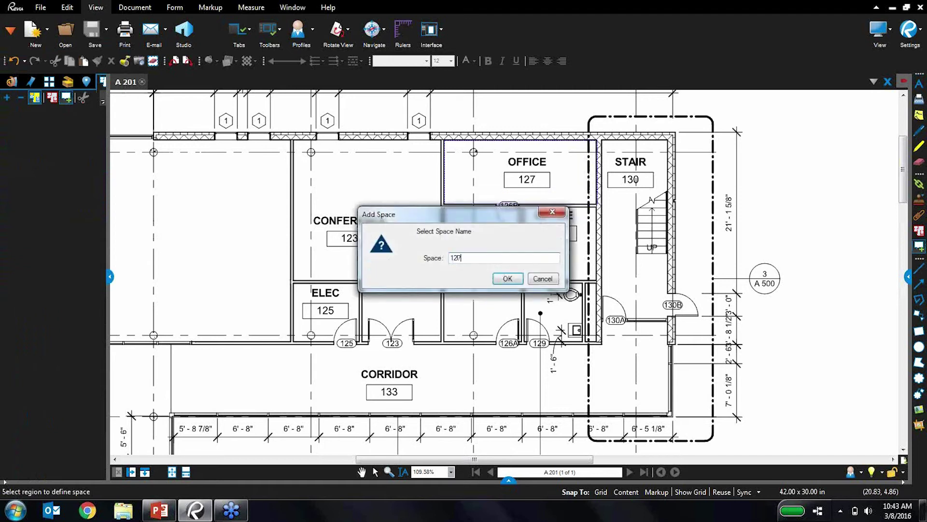
{"action": "left_click", "coordinate": [507, 279]}
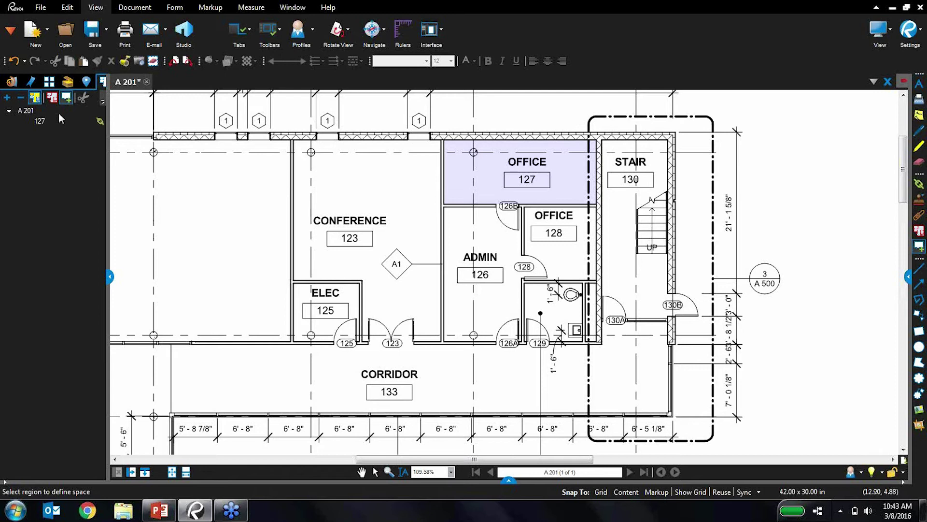
{"action": "left_click", "coordinate": [66, 98]}
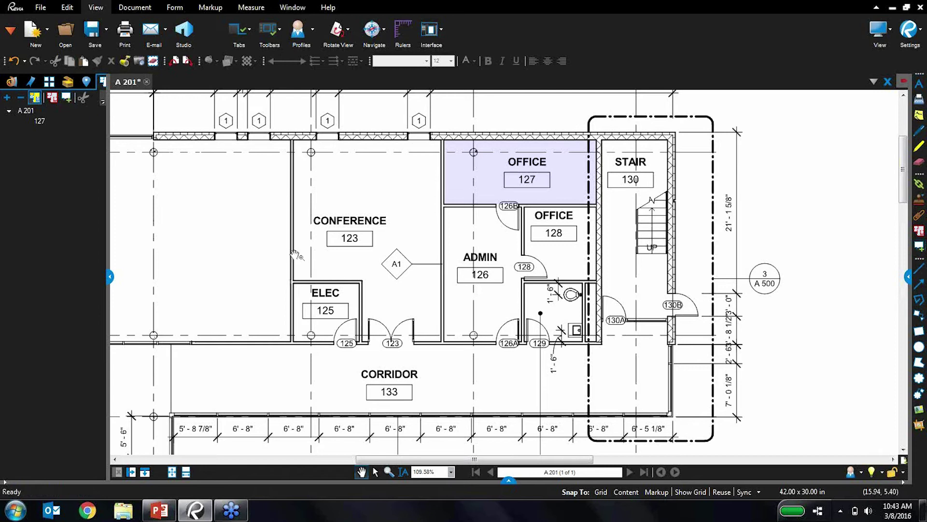
{"action": "left_click", "coordinate": [184, 244]}
- Define the ELEC 125 room as a space named 125
{"action": "left_click", "coordinate": [71, 97]}
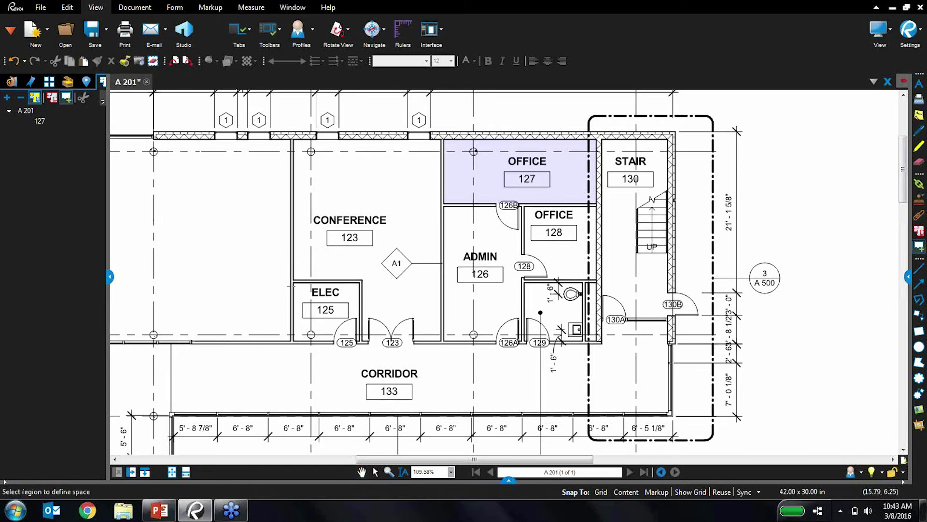
{"action": "left_click_drag", "start_coordinate": [292, 281], "coordinate": [358, 342]}
{"action": "type", "text": "12"}
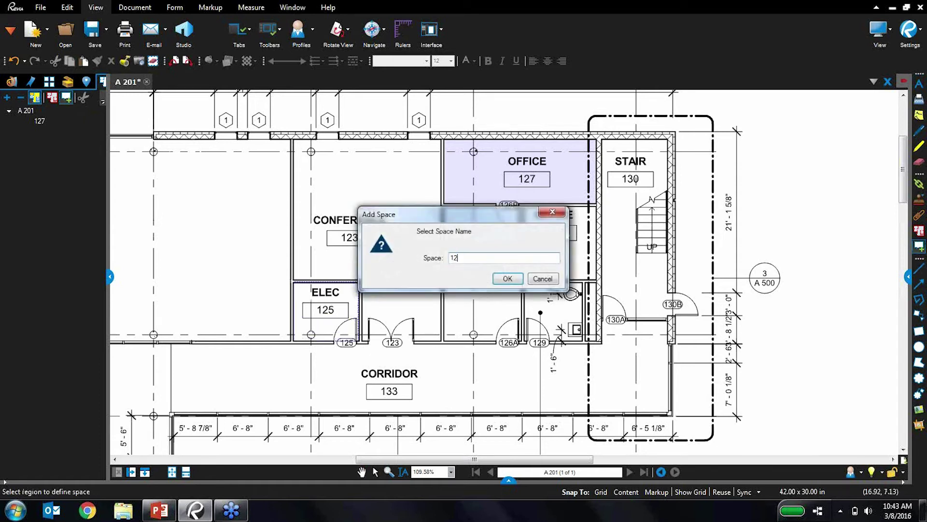
{"action": "type", "text": "5"}
{"action": "key", "text": "Return"}
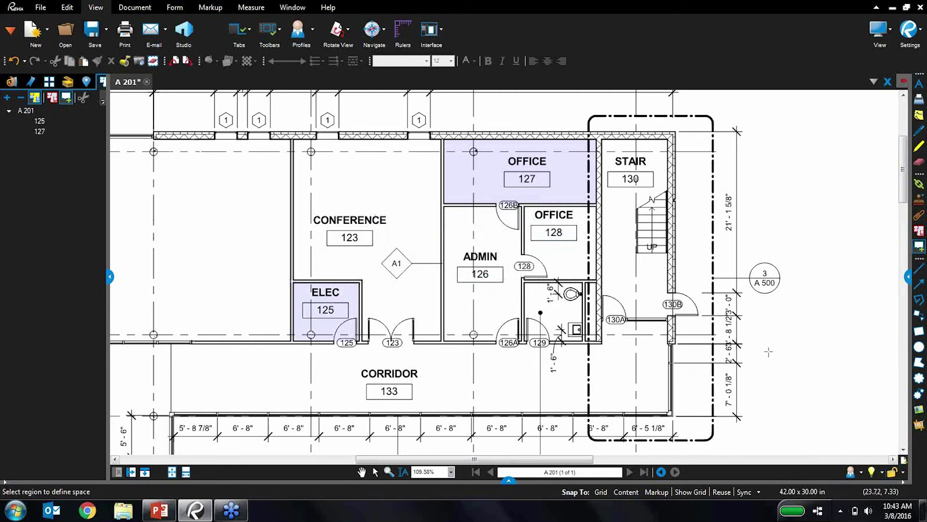
{"action": "key", "text": "Escape"}
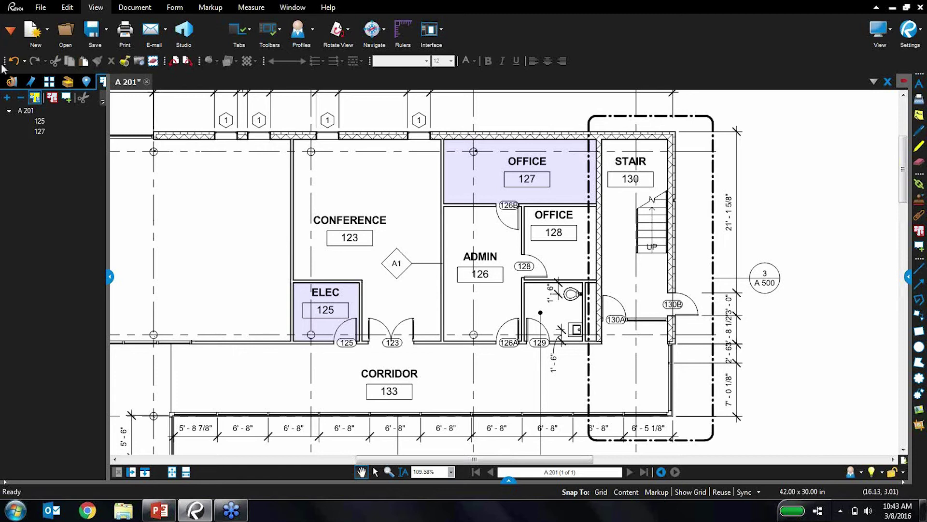
- Open Punch_Legends.pdf from the file list and zoom in on the plan
{"action": "left_click", "coordinate": [10, 81]}
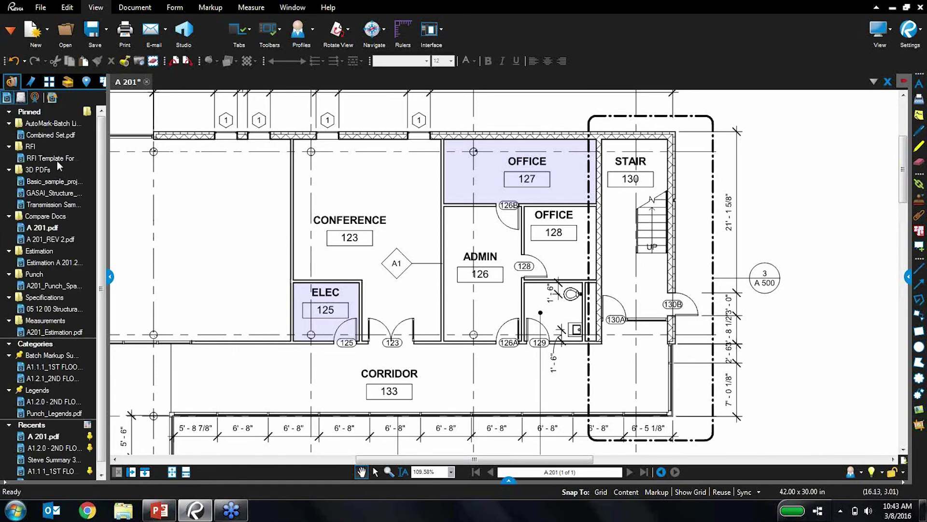
{"action": "left_click", "coordinate": [50, 414]}
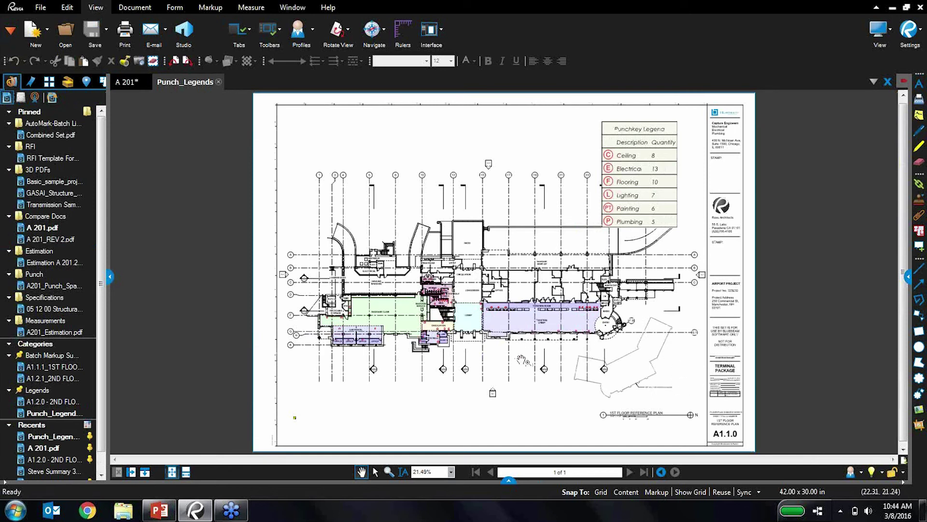
{"action": "scroll", "coordinate": [529, 346], "scroll_direction": "up", "scroll_amount": 6}
{"action": "scroll", "coordinate": [522, 334], "scroll_direction": "up", "scroll_amount": 3}
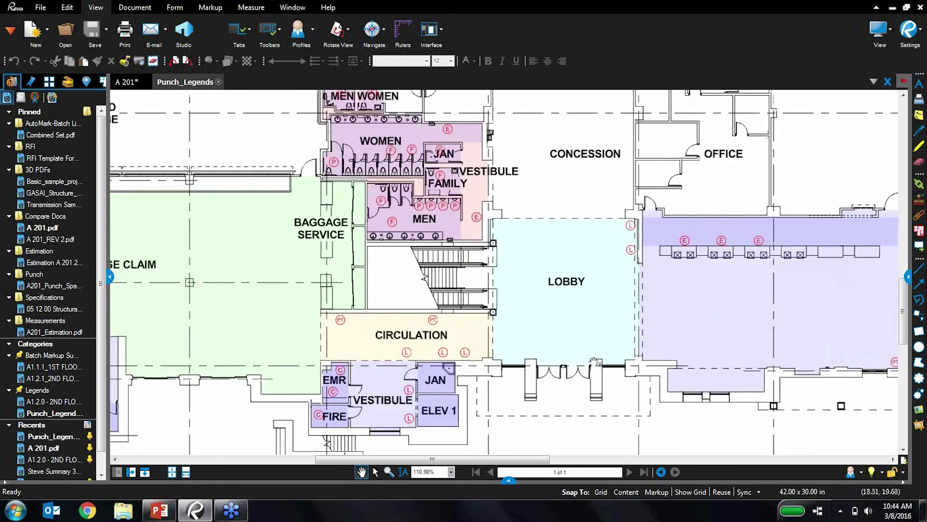
- Show the markups list, widen the Space column and group markups by Space
{"action": "left_click", "coordinate": [508, 480]}
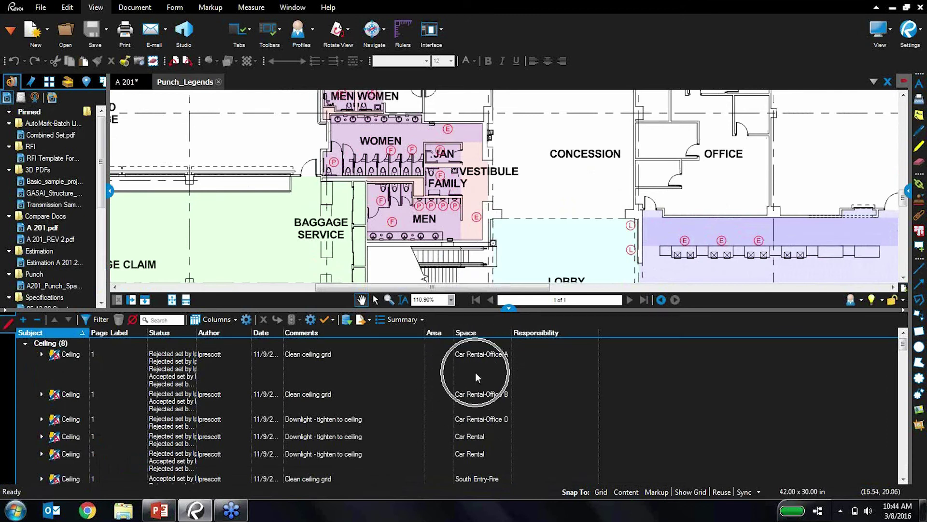
{"action": "left_click_drag", "start_coordinate": [513, 332], "coordinate": [542, 337]}
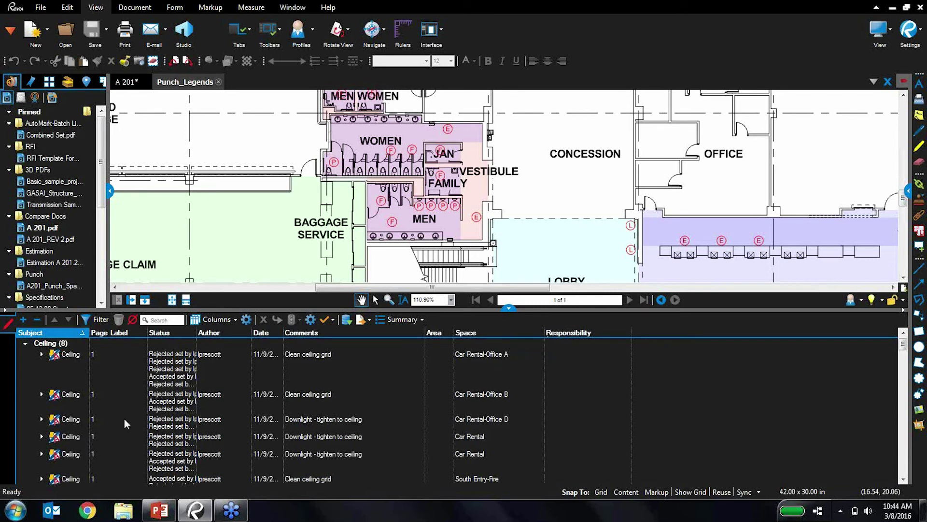
{"action": "left_click", "coordinate": [186, 418]}
{"action": "left_click", "coordinate": [193, 396]}
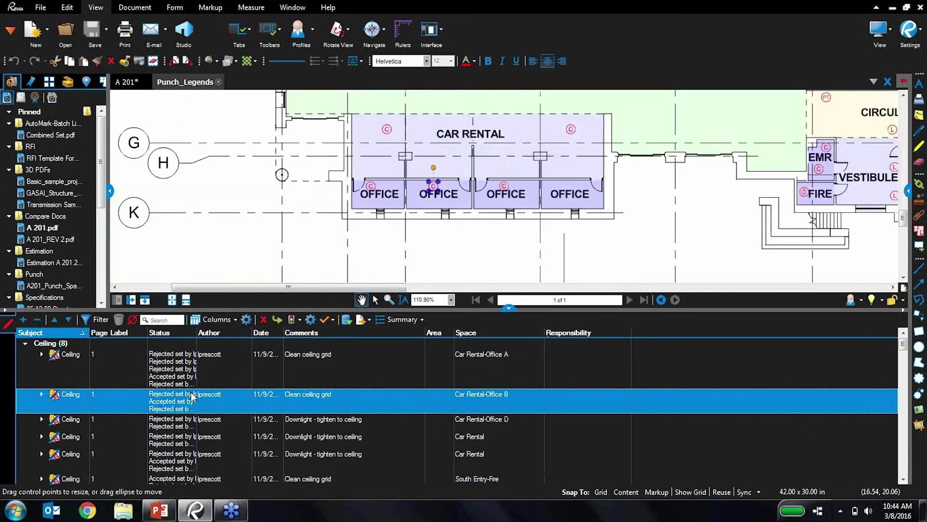
{"action": "left_click", "coordinate": [473, 334]}
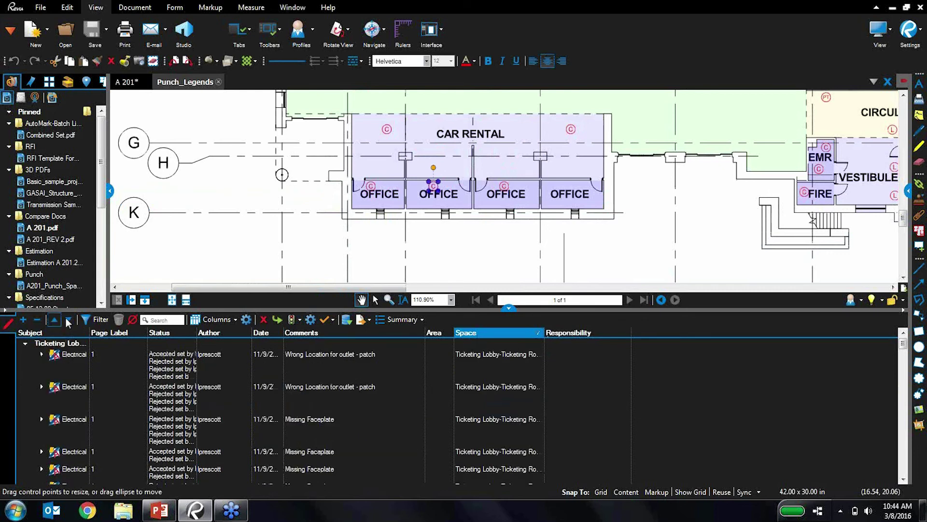
{"action": "left_click", "coordinate": [87, 320]}
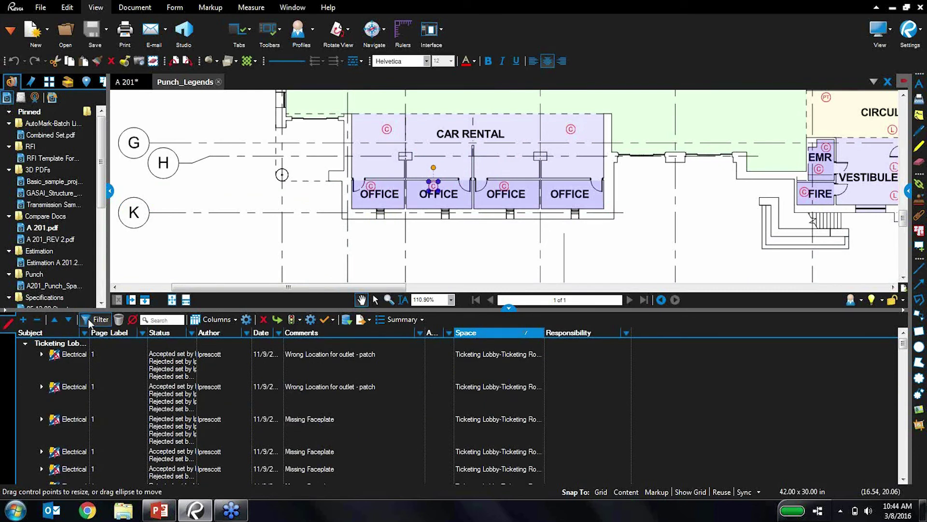
{"action": "left_click", "coordinate": [89, 320]}
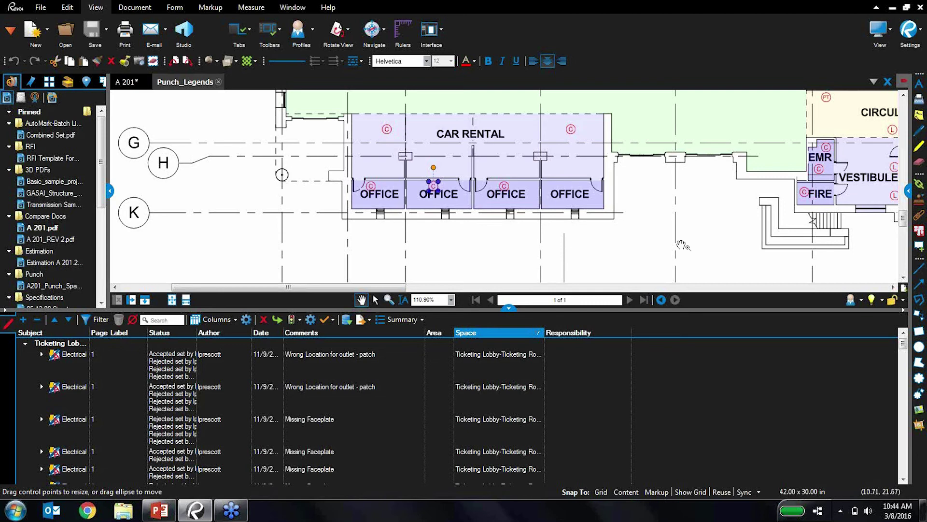
- Minimize Revu and PowerPoint, open the Bluebeam Demo 2016 folder, mute sound and play its MP4 video
{"action": "left_click", "coordinate": [893, 8]}
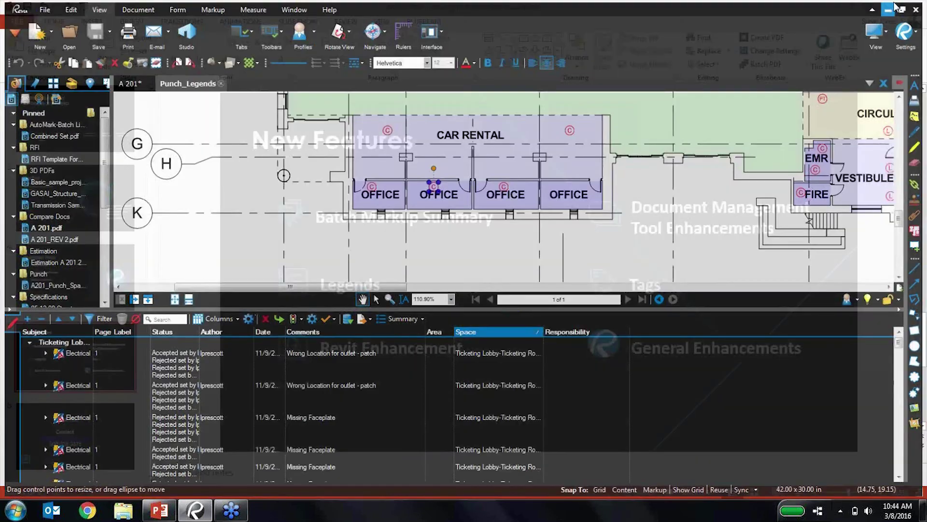
{"action": "left_click", "coordinate": [886, 7]}
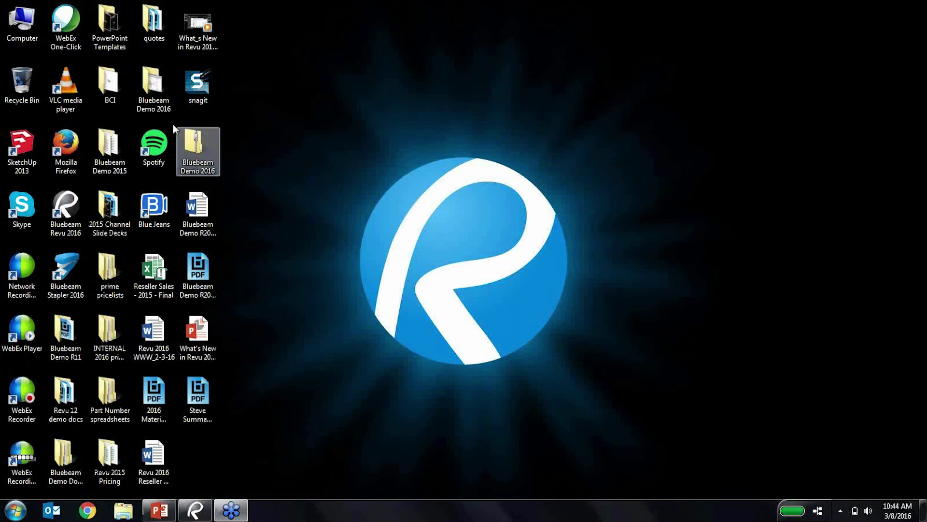
{"action": "double_click", "coordinate": [164, 96]}
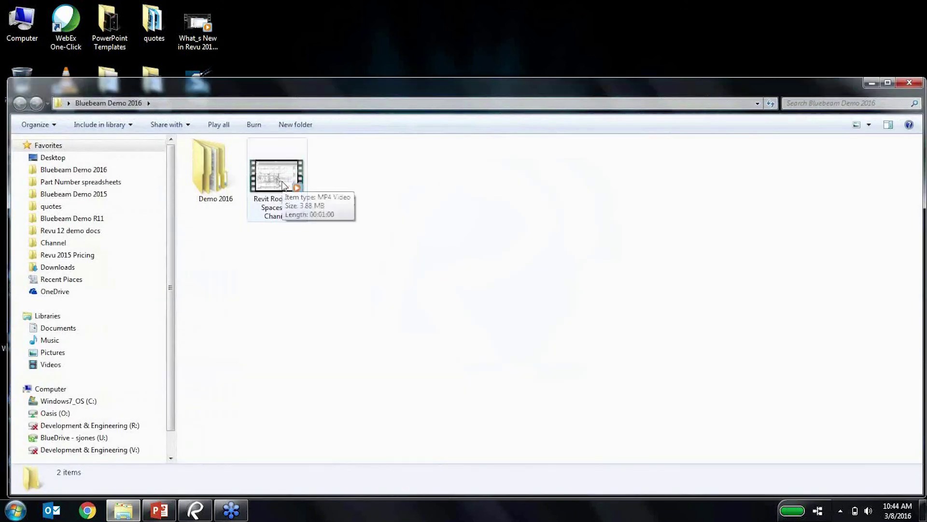
{"action": "key", "text": "XF86AudioMute"}
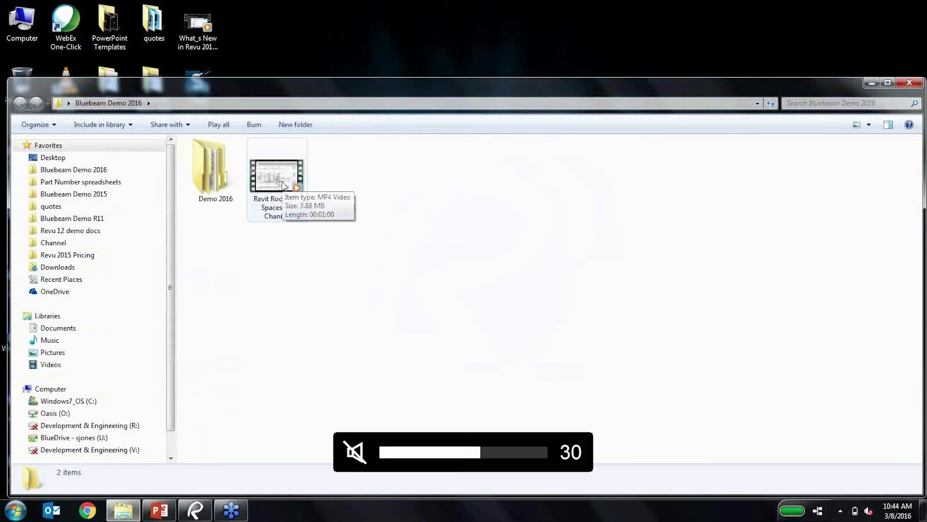
{"action": "double_click", "coordinate": [284, 185]}
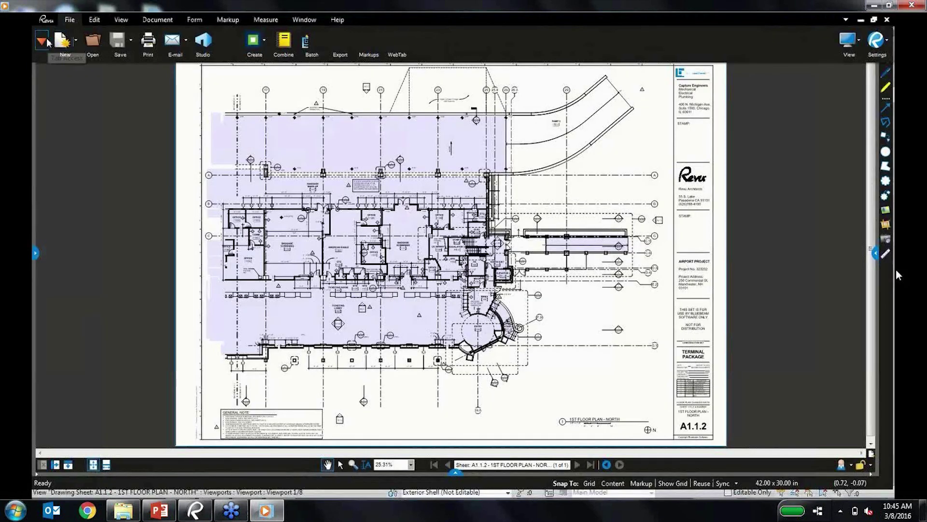
- Show the Spaces panel and locate BAGGAGE MAKE-UP 116, BAGGAGE SCREENING 111 and COMM 115C on the plan
{"action": "left_click", "coordinate": [42, 41]}
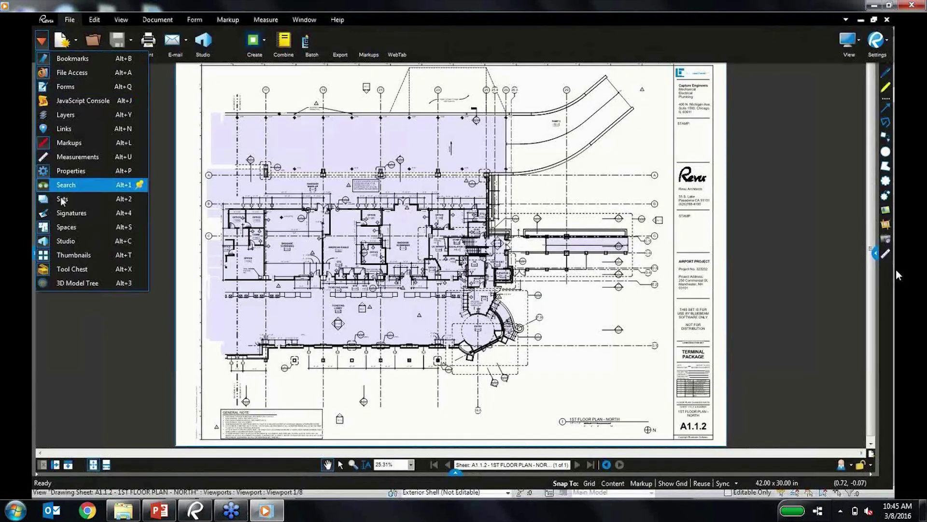
{"action": "left_click", "coordinate": [59, 227]}
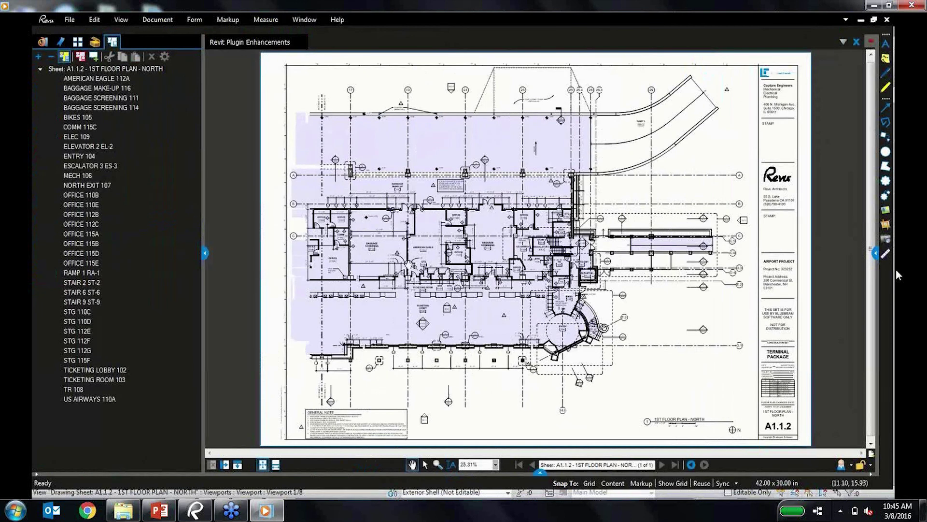
{"action": "double_click", "coordinate": [103, 90]}
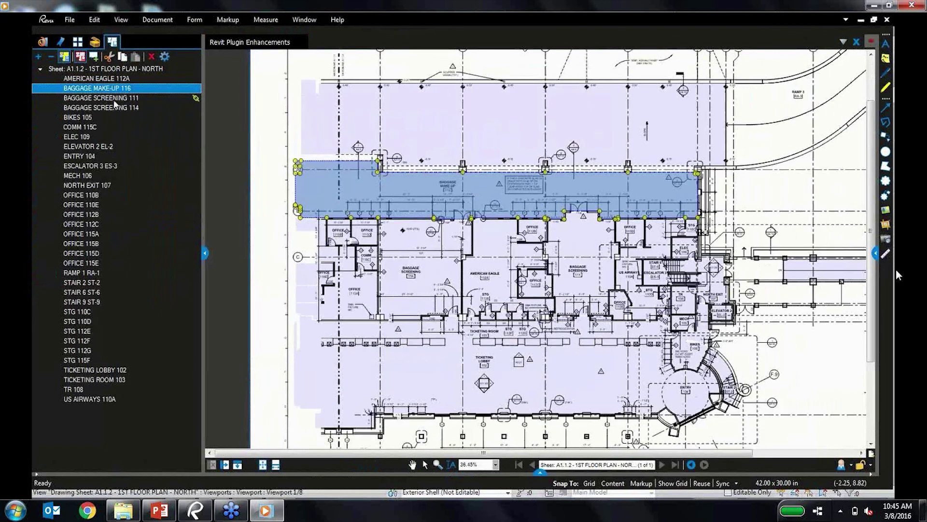
{"action": "left_click", "coordinate": [114, 99]}
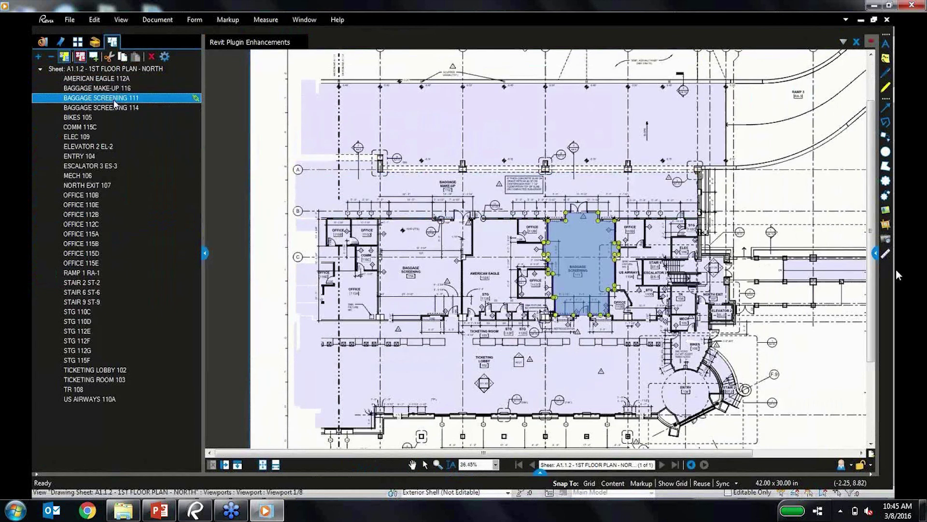
{"action": "left_click", "coordinate": [99, 128]}
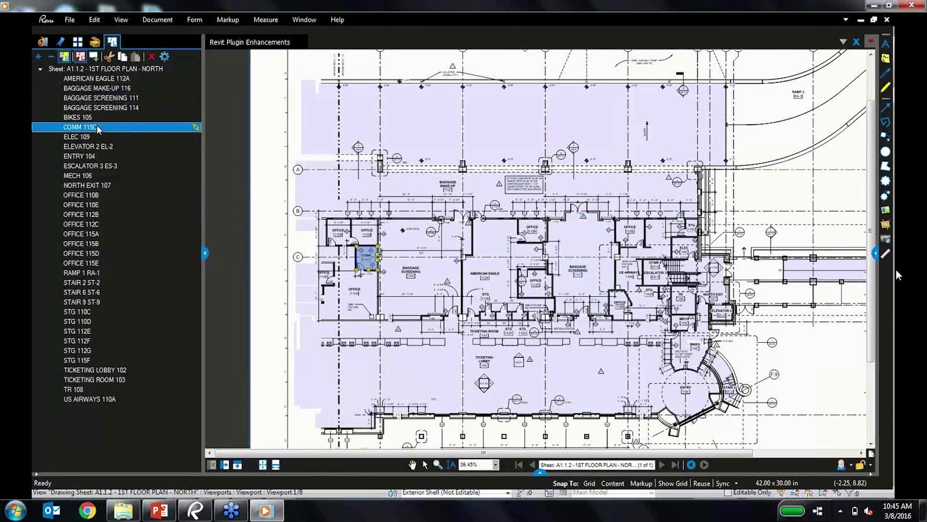